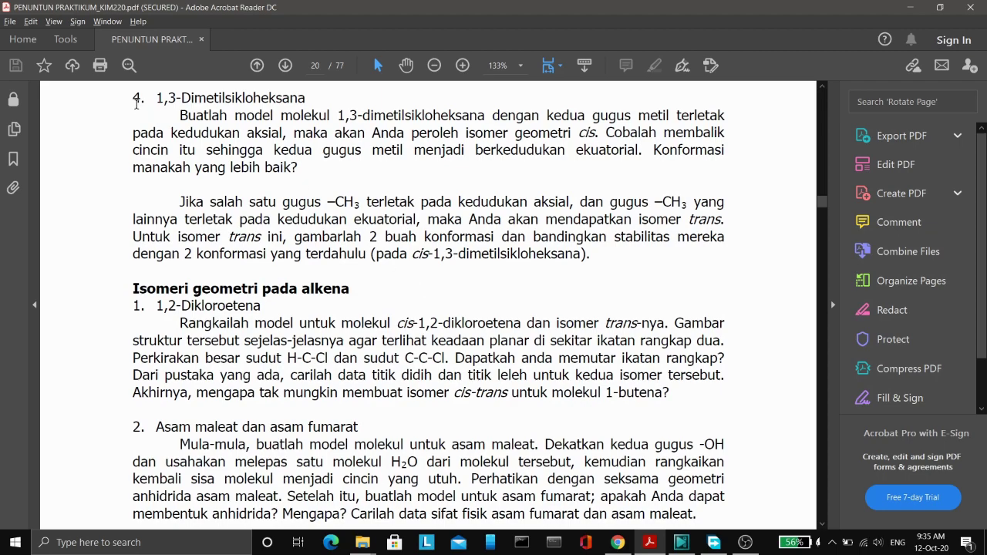
Read exercise 4 on 1,3-Dimetilsikloheksana in the practicum guide, marking its title.
left_click_drag(155, 98, 312, 95)
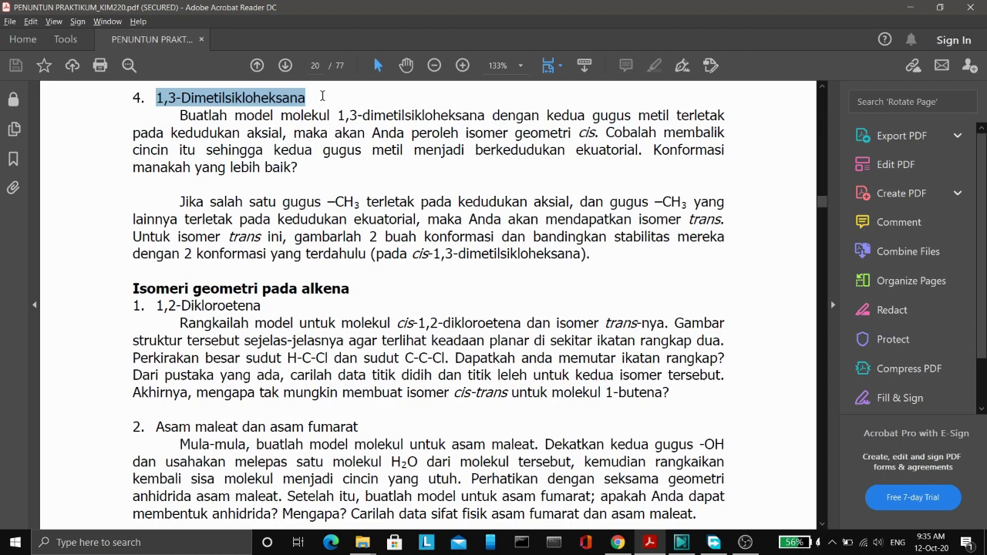
left_click(355, 182)
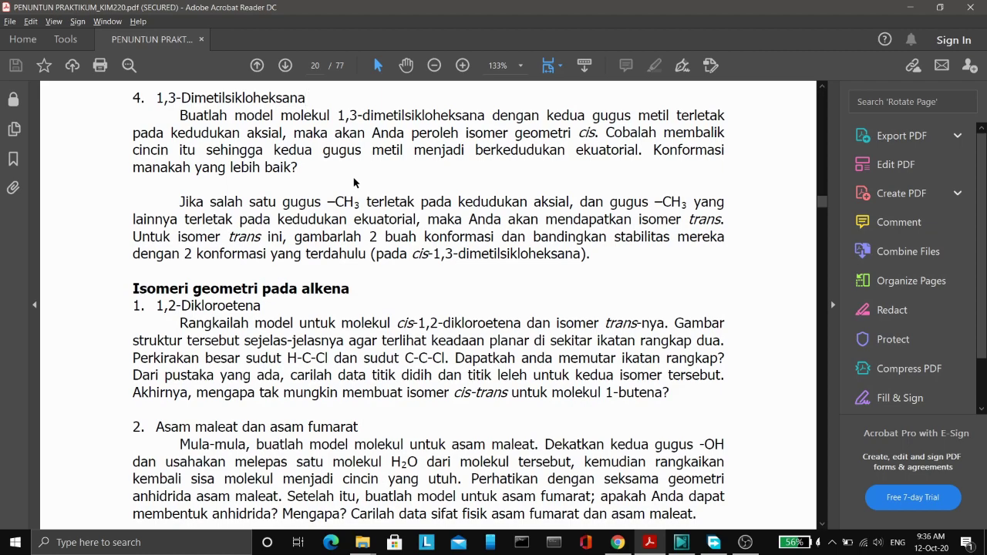
Switch to Avogadro and open cis-13-dimetilsikloheksana_MEP_trj.xyz from the Downloads folder.
key("super+d")
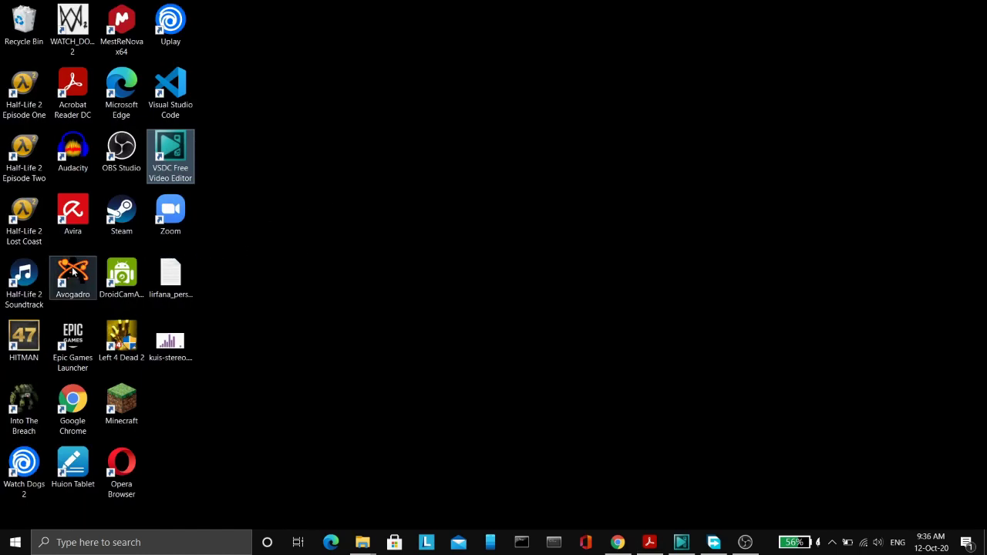
double_click(73, 276)
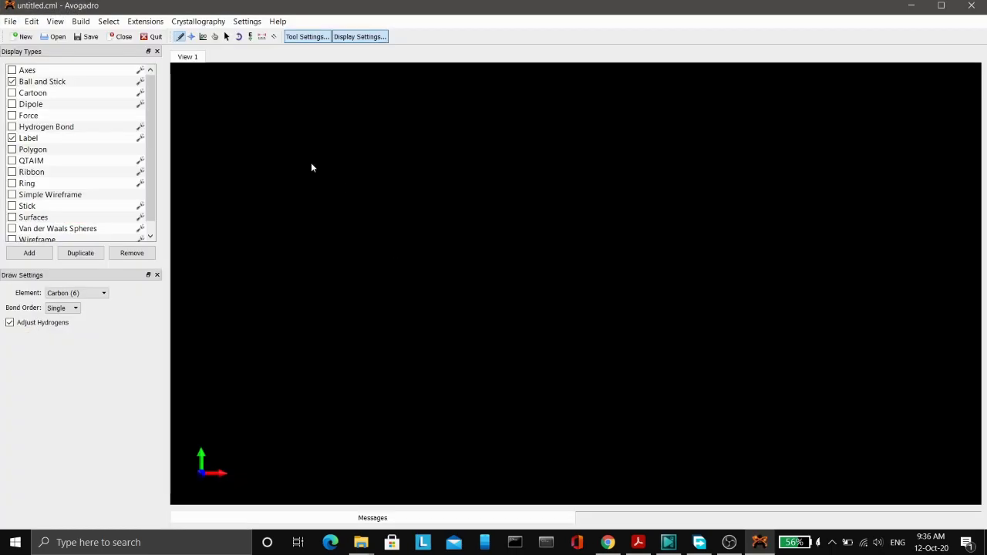
left_click(9, 22)
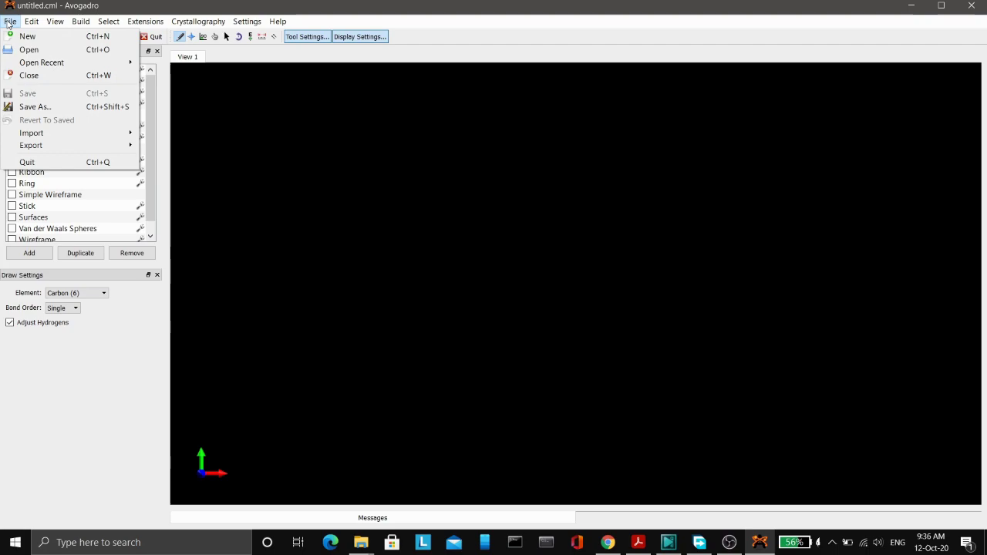
left_click(43, 51)
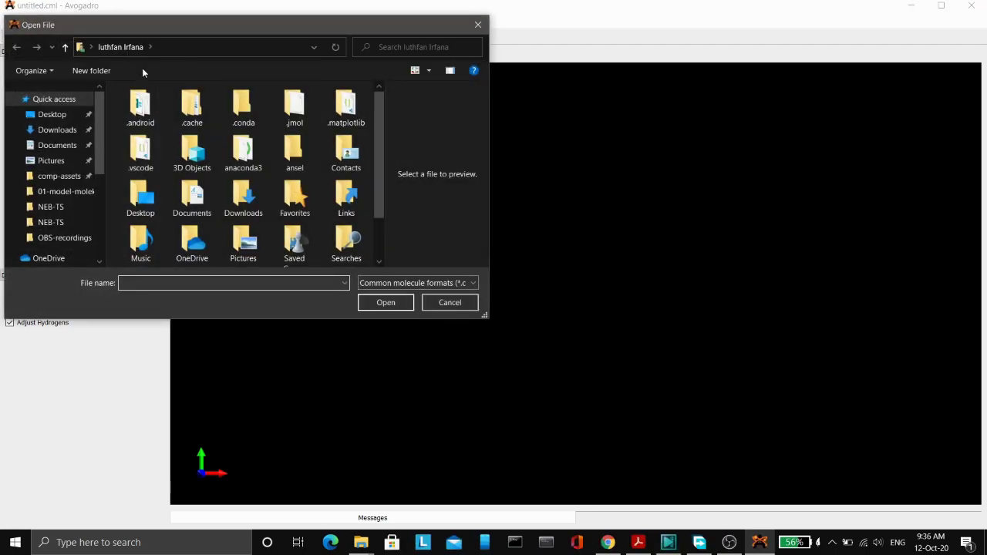
left_click(60, 132)
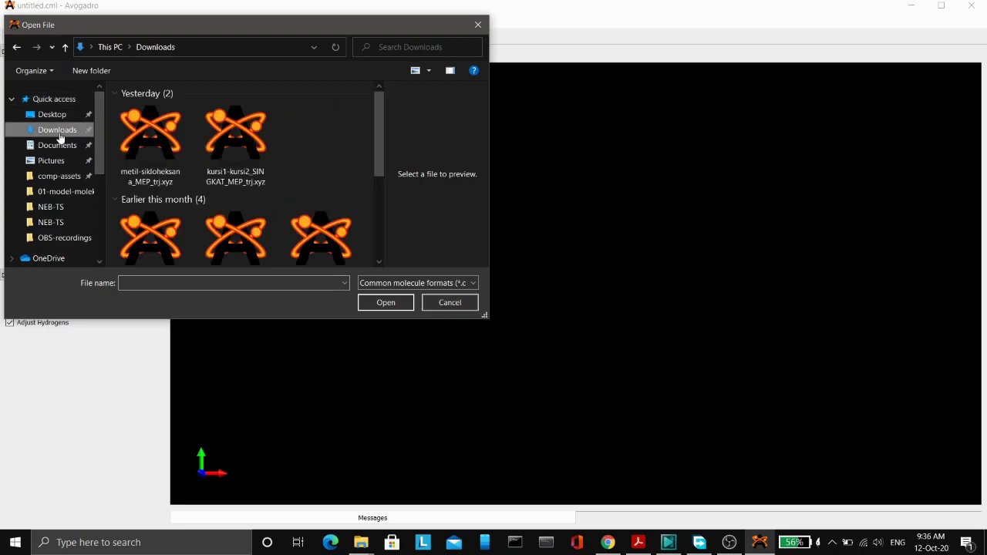
left_click_drag(378, 121, 379, 185)
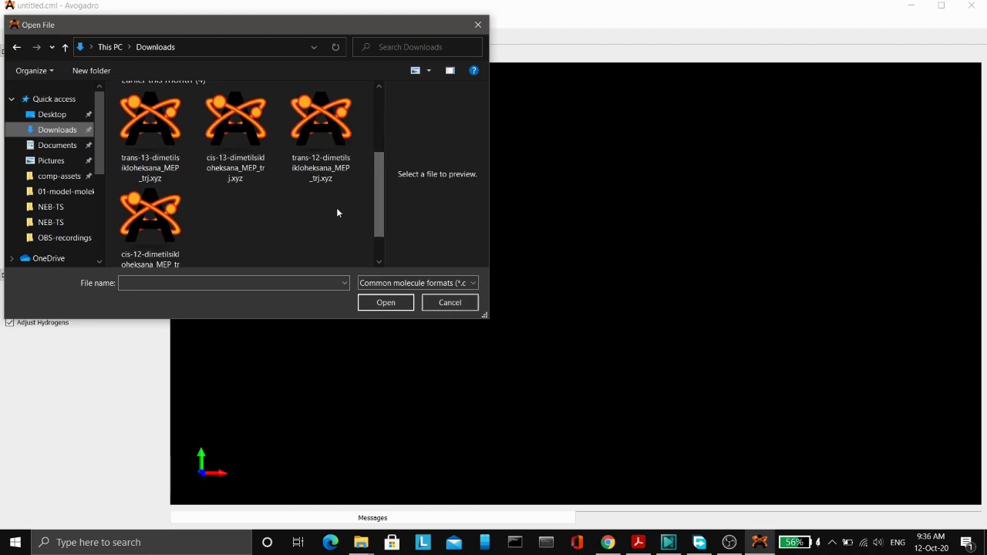
left_click(238, 162)
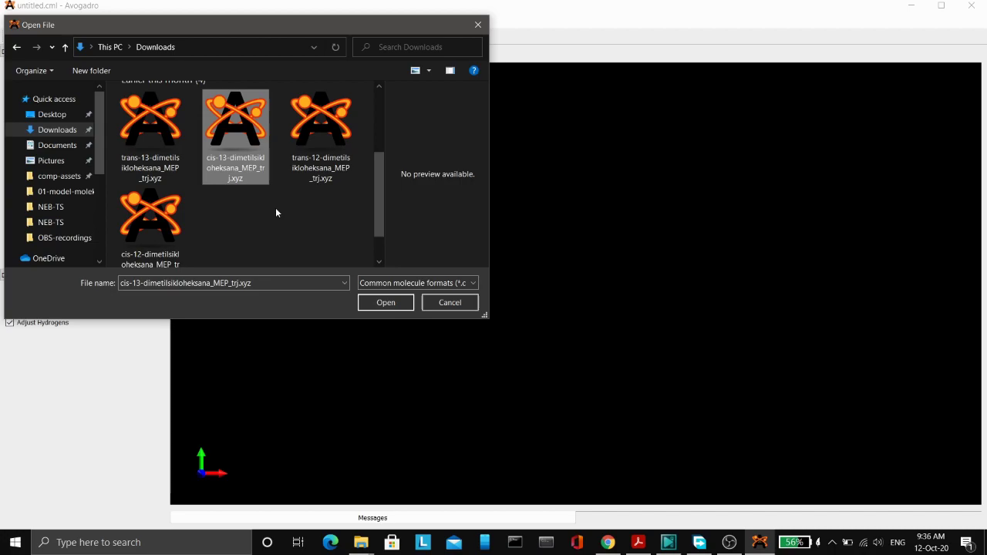
left_click(386, 303)
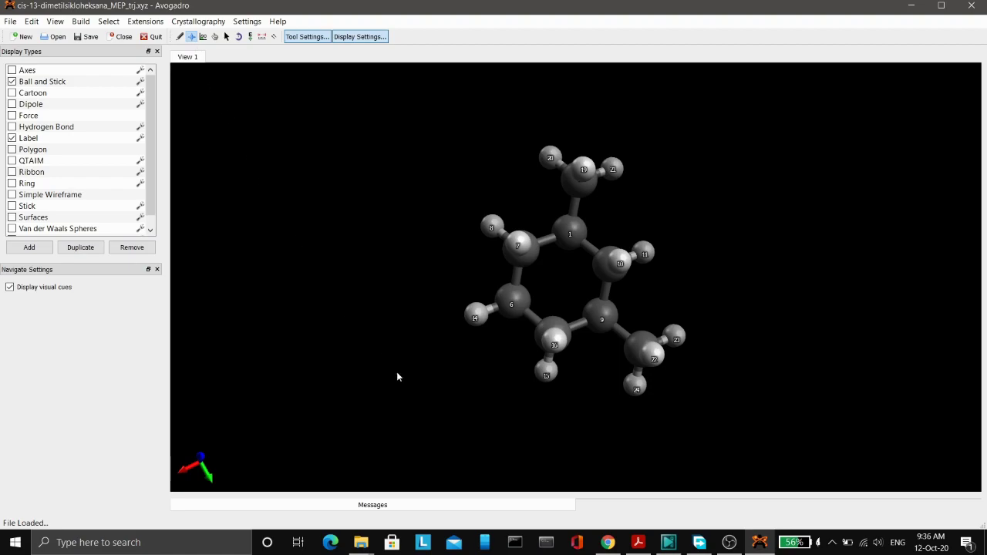
Examine the chair ring of the cis-1,3-dimethylcyclohexane model and its two methyl groups from several angles.
left_click_drag(409, 387, 415, 256)
left_click_drag(609, 388, 455, 403)
left_click_drag(588, 417, 452, 411)
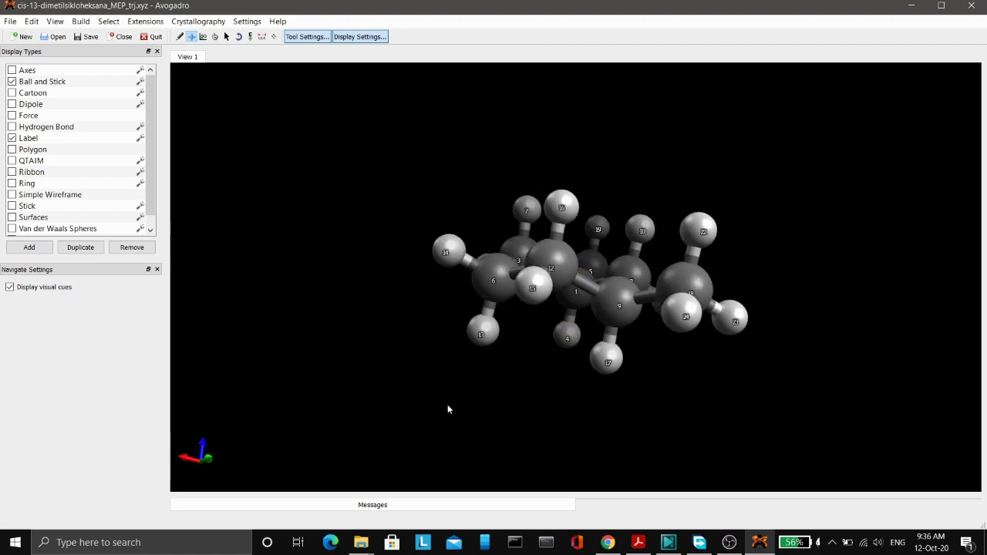
left_click_drag(403, 362, 381, 397)
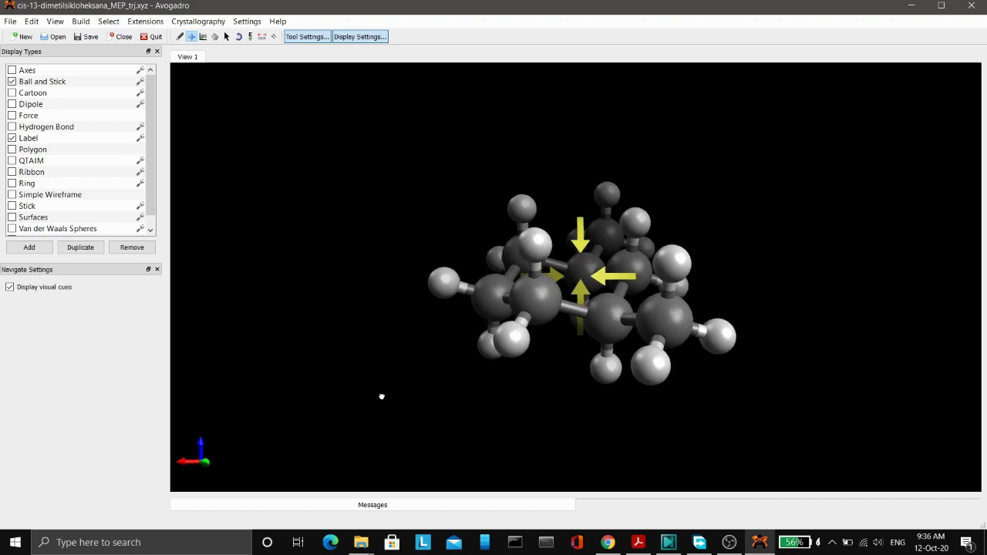
mouse_move(380, 397)
left_mouse_down()
mouse_move(388, 506)
mouse_move(378, 220)
mouse_move(394, 388)
mouse_move(362, 379)
mouse_move(386, 375)
mouse_move(412, 385)
mouse_move(393, 396)
mouse_move(409, 394)
mouse_move(381, 385)
mouse_move(407, 378)
mouse_move(397, 385)
left_mouse_up()
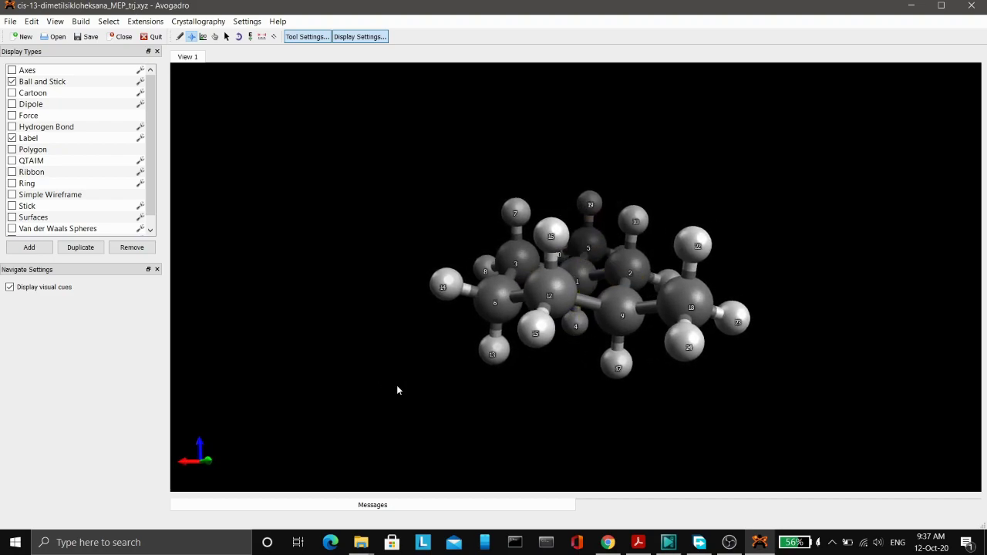
mouse_move(325, 263)
left_mouse_down()
mouse_move(321, 277)
mouse_move(271, 243)
mouse_move(336, 277)
left_mouse_up()
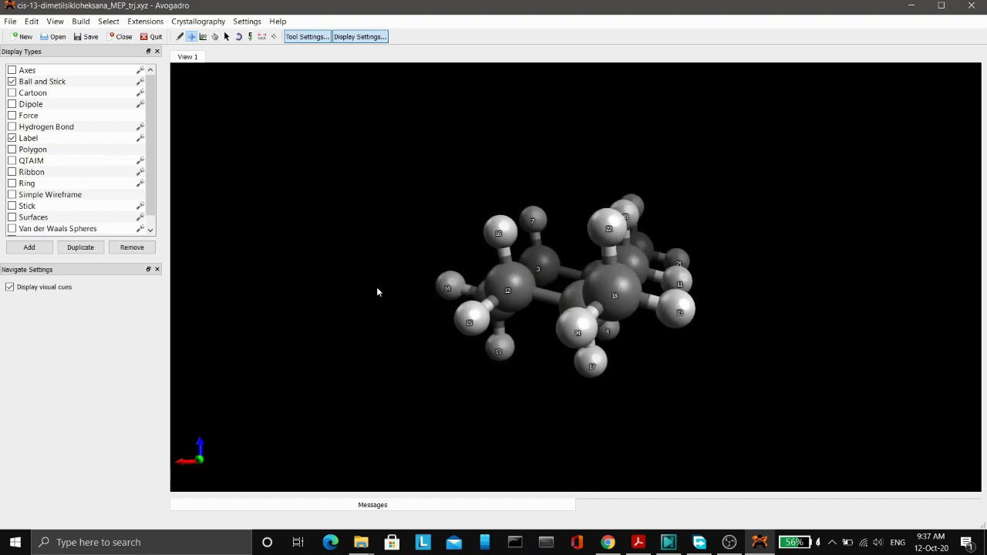
left_click_drag(601, 399, 464, 402)
Highlight the methyl groups on ring carbons 9 and 1 one after the other, and clear the selection.
left_click_drag(390, 199, 474, 306)
left_click(227, 36)
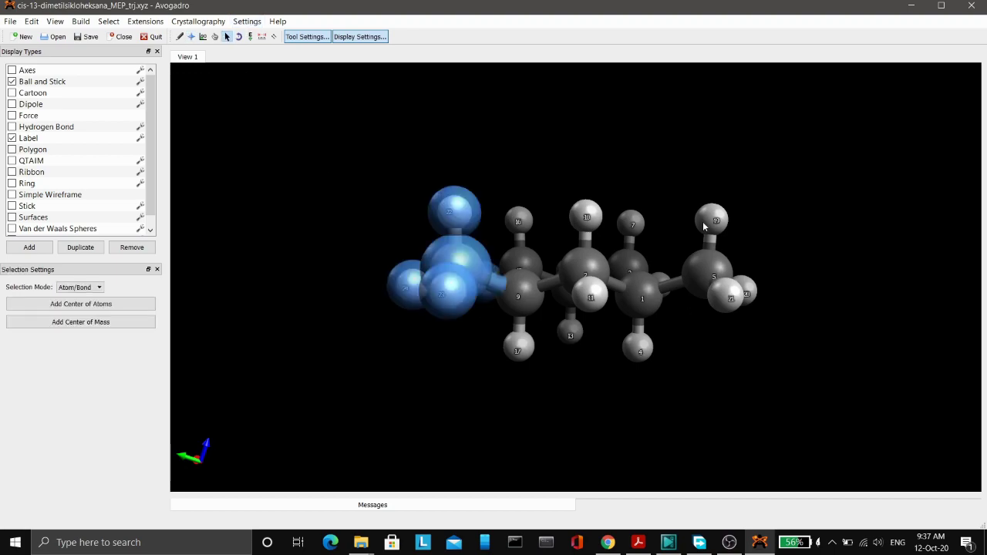
left_click_drag(679, 185, 789, 319)
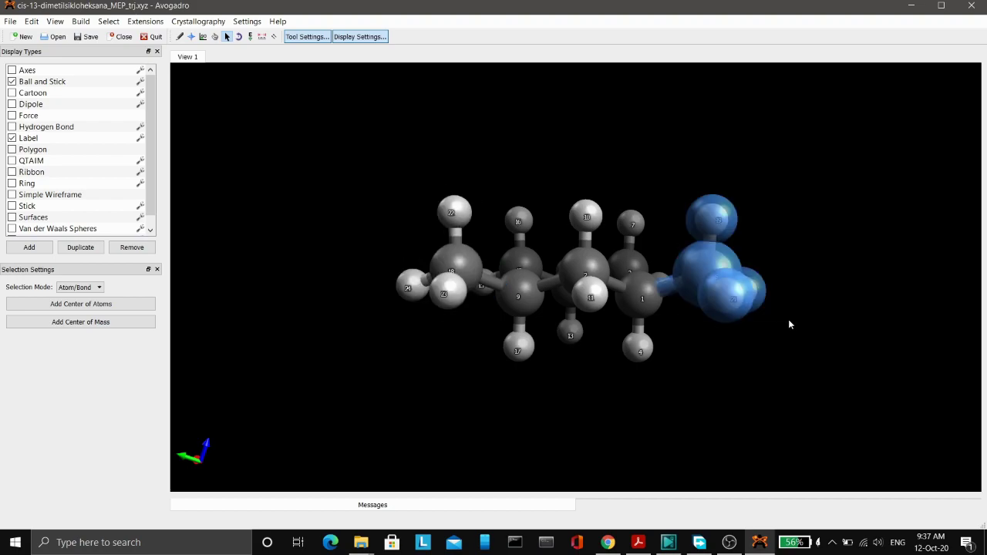
left_click(704, 352)
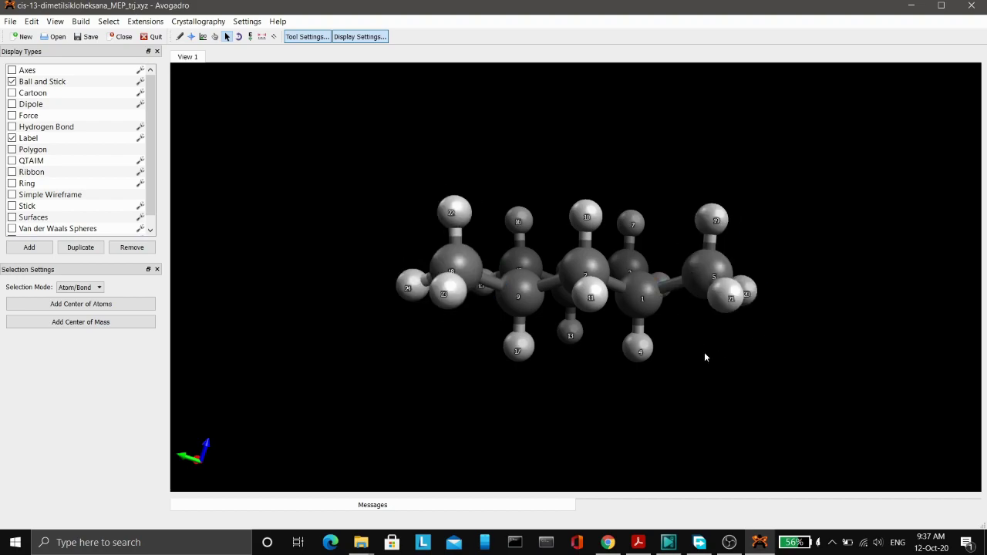
Calculate the molecular mechanics energy of the starting conformation with both methyl groups equatorial.
left_click(194, 40)
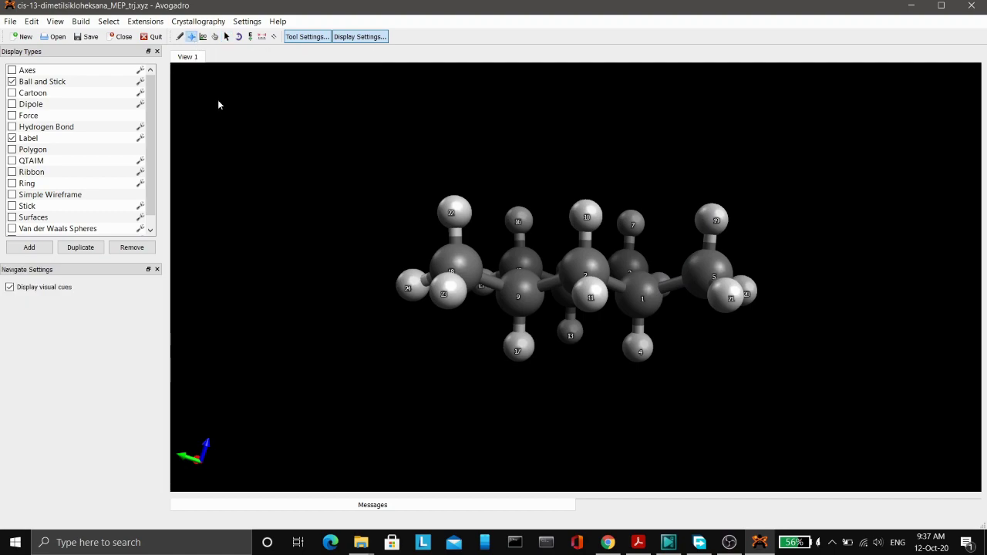
left_click_drag(324, 288, 506, 331)
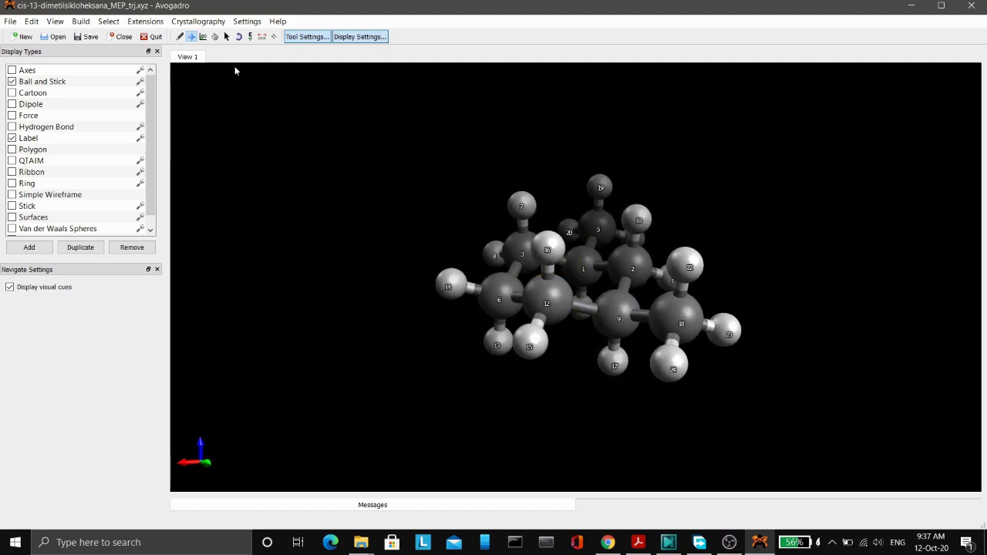
left_click(130, 28)
mouse_move(216, 66)
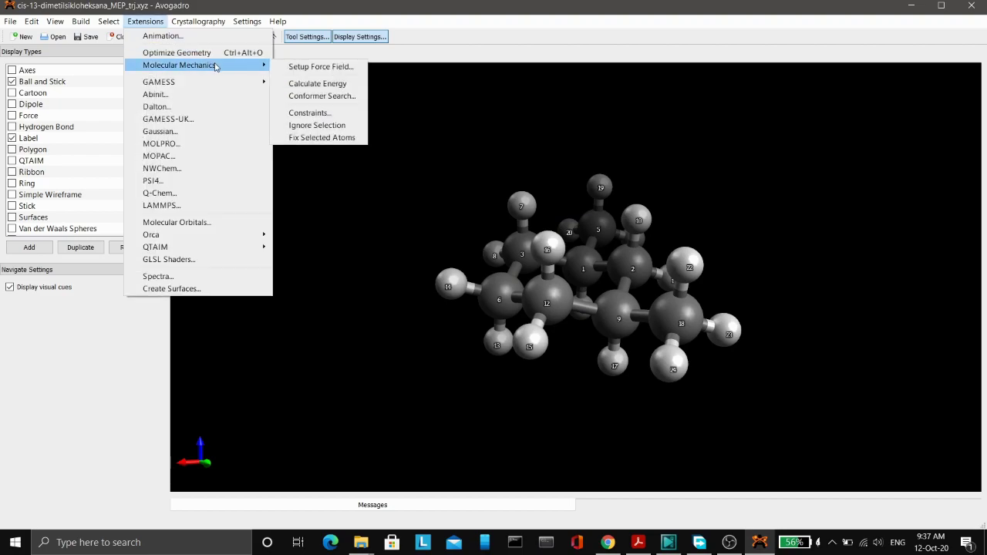
left_click(318, 84)
left_click_drag(480, 236, 300, 249)
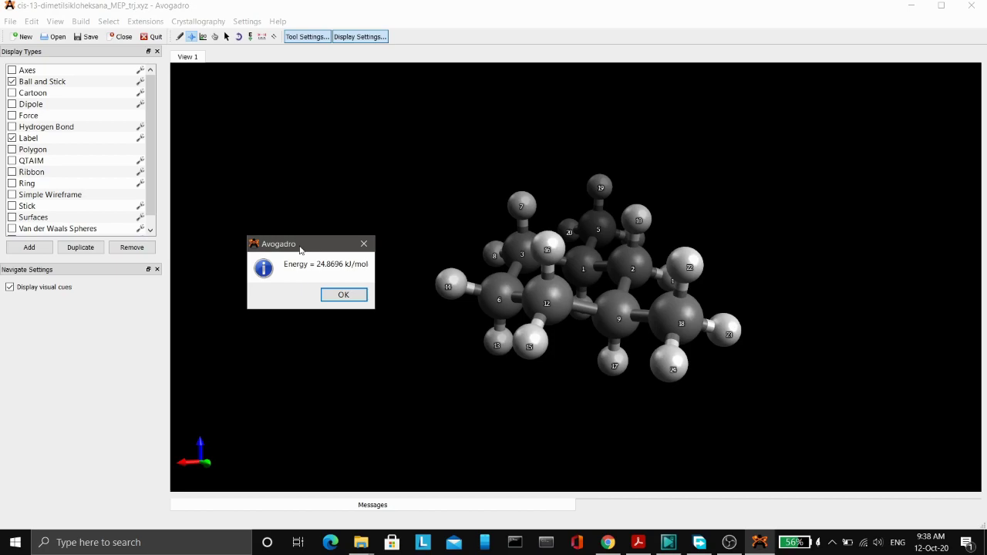
left_click(353, 297)
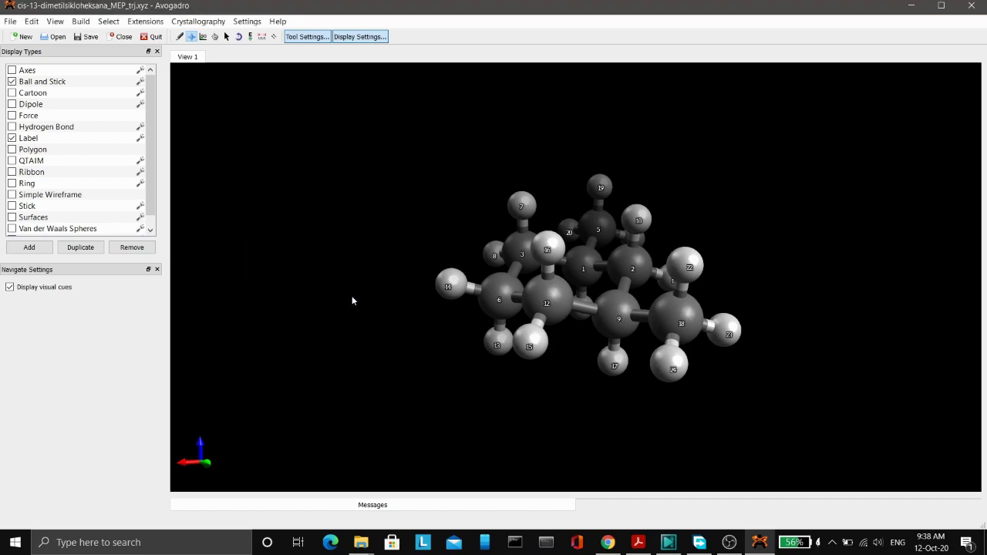
Play the loaded trajectory through to its last frame and close the animation dialog.
left_click(148, 24)
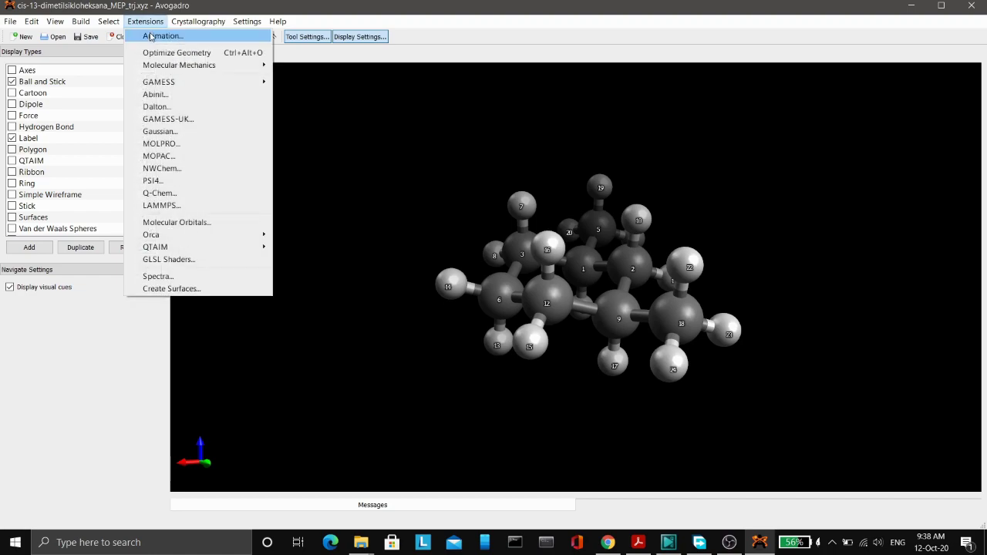
left_click(158, 36)
left_click_drag(470, 213, 157, 302)
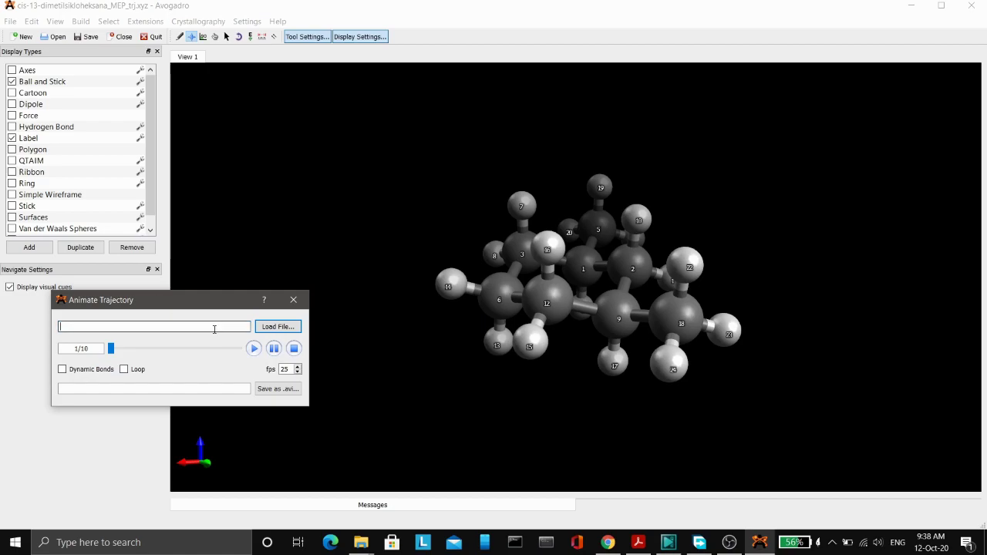
left_click(254, 348)
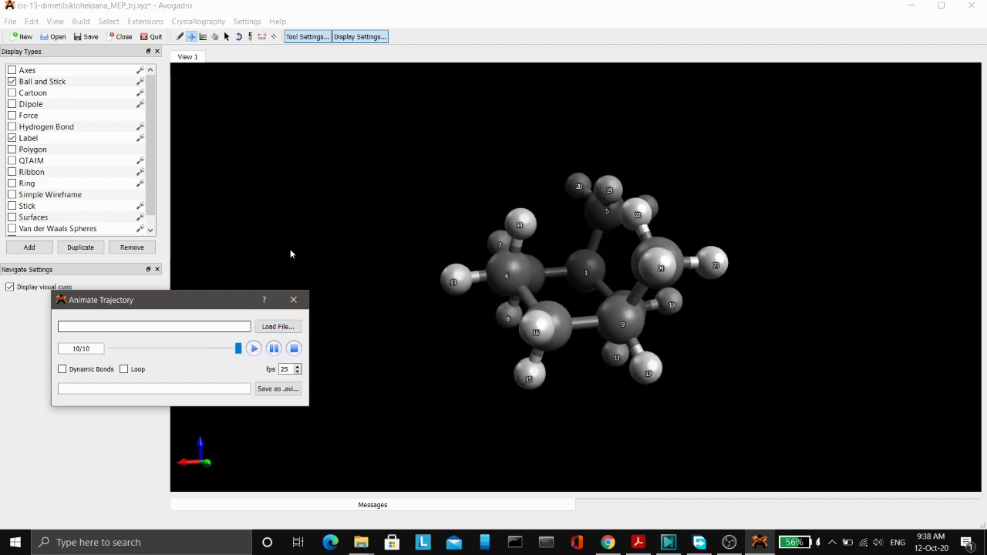
left_click(294, 300)
Inspect the ring-flipped conformation, highlight the methyl group on carbon 1 and methyl carbon 18, and clear the selection.
left_click_drag(450, 410, 290, 403)
left_click_drag(594, 431, 624, 446)
left_click_drag(584, 444, 559, 390)
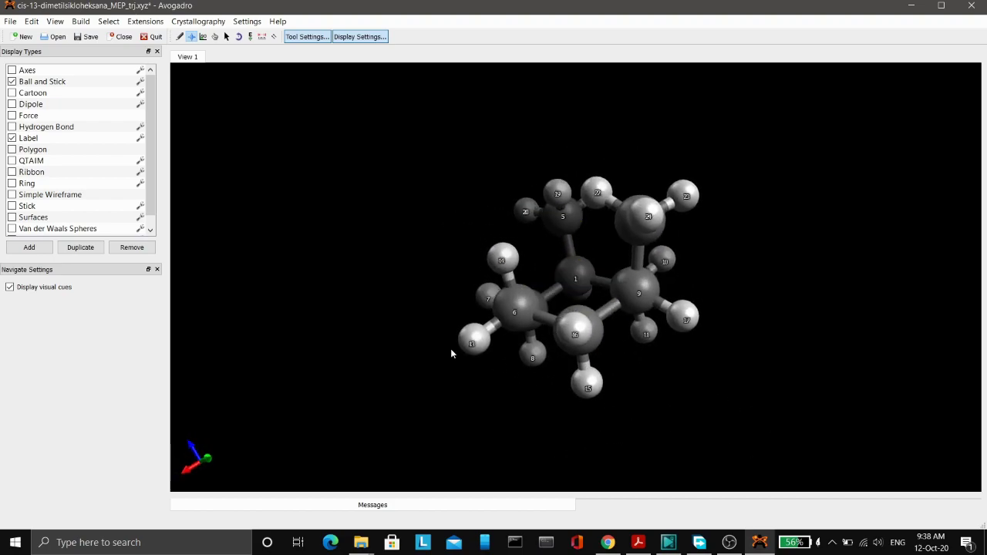
left_click_drag(386, 301, 416, 333)
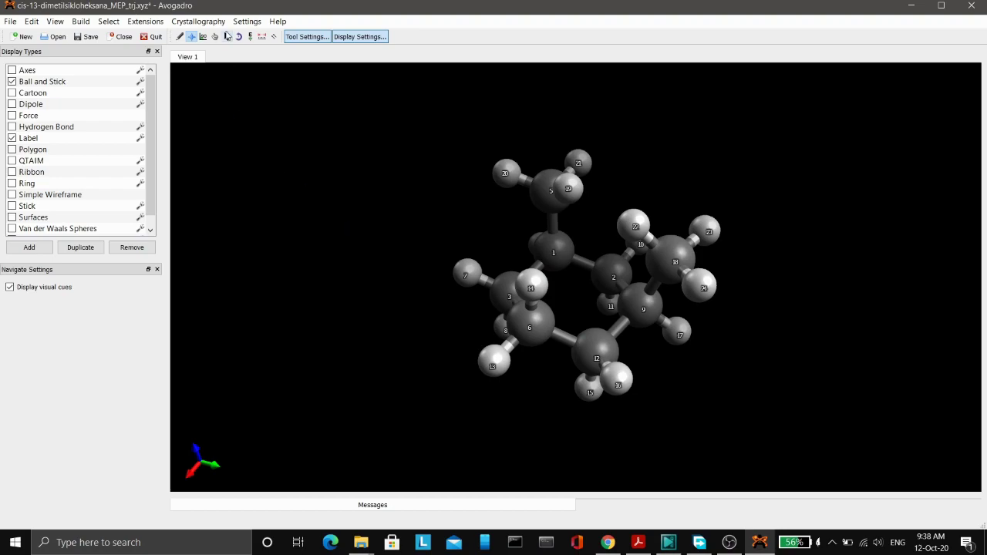
left_click(227, 36)
left_click_drag(481, 133, 603, 212)
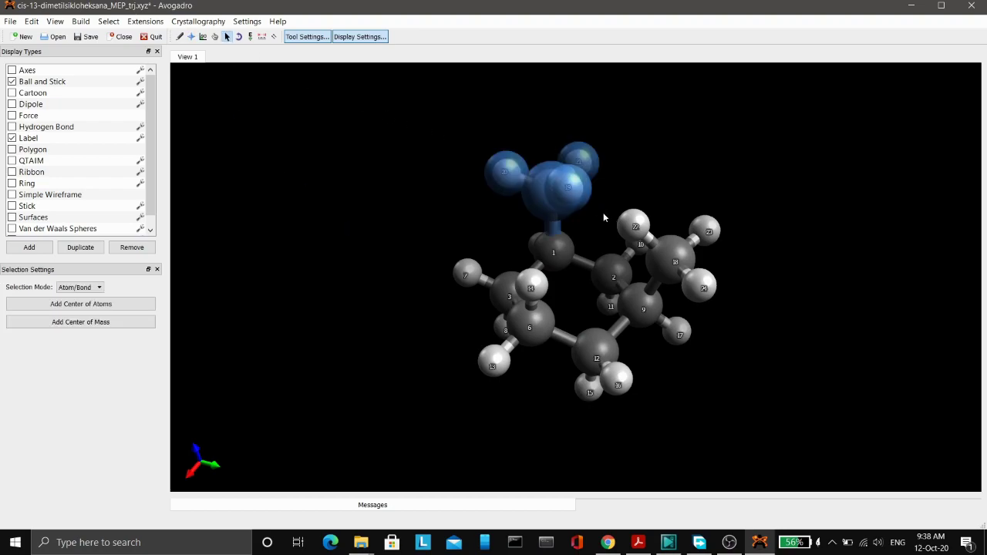
left_click(677, 257)
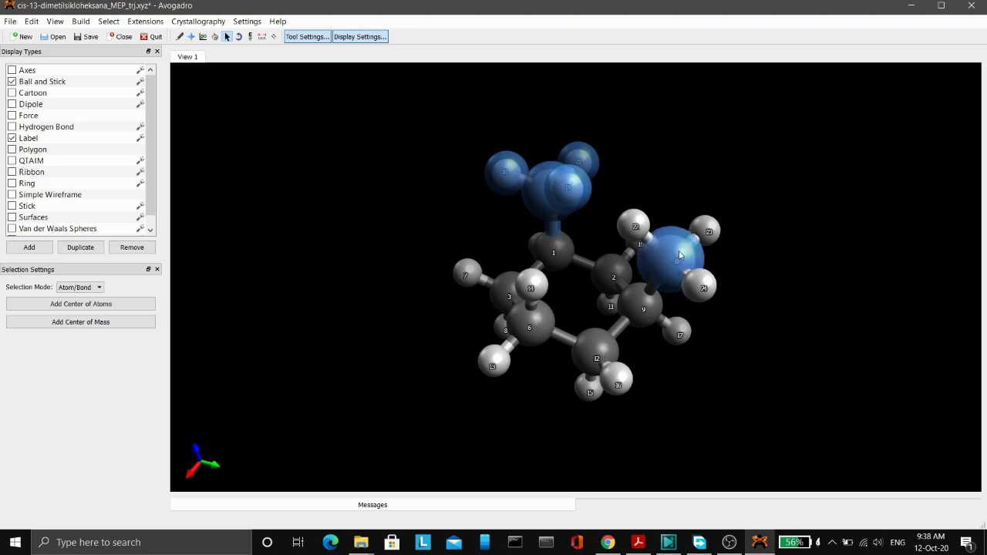
left_click(771, 272)
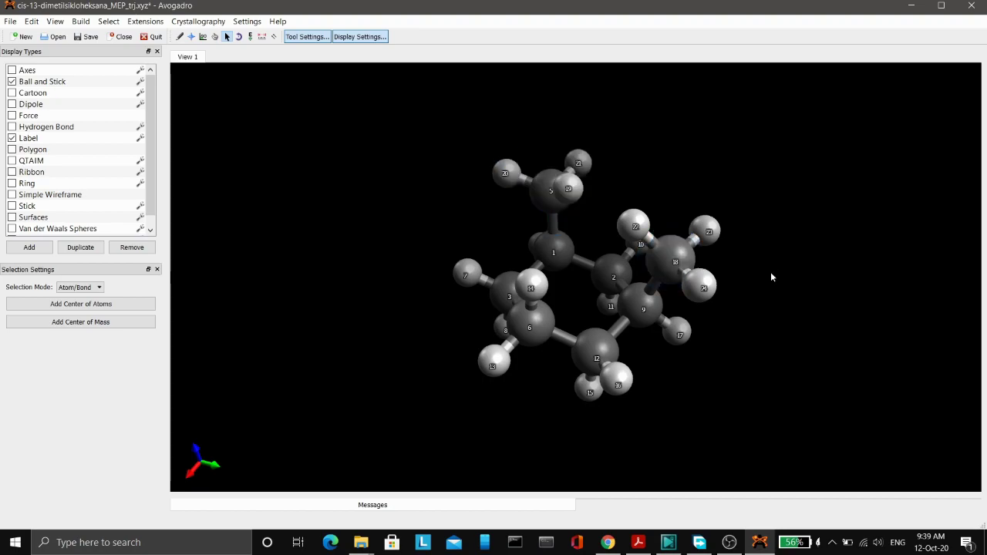
Show the molecule with Van der Waals Spheres and examine the crowding between the two axial methyl groups.
left_click(191, 37)
left_click_drag(305, 271, 264, 293)
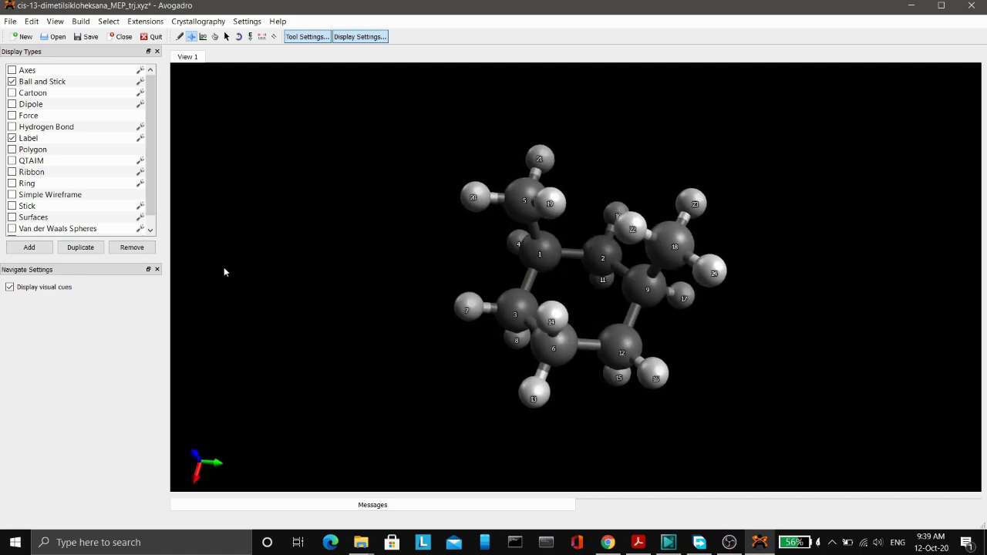
left_click(12, 229)
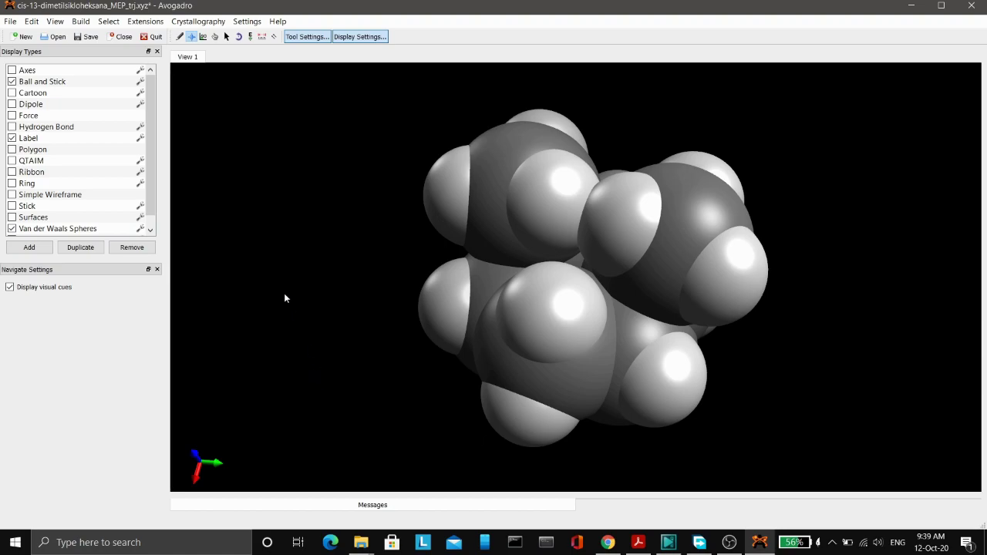
left_click_drag(310, 325, 307, 362)
left_click_drag(781, 348, 753, 409)
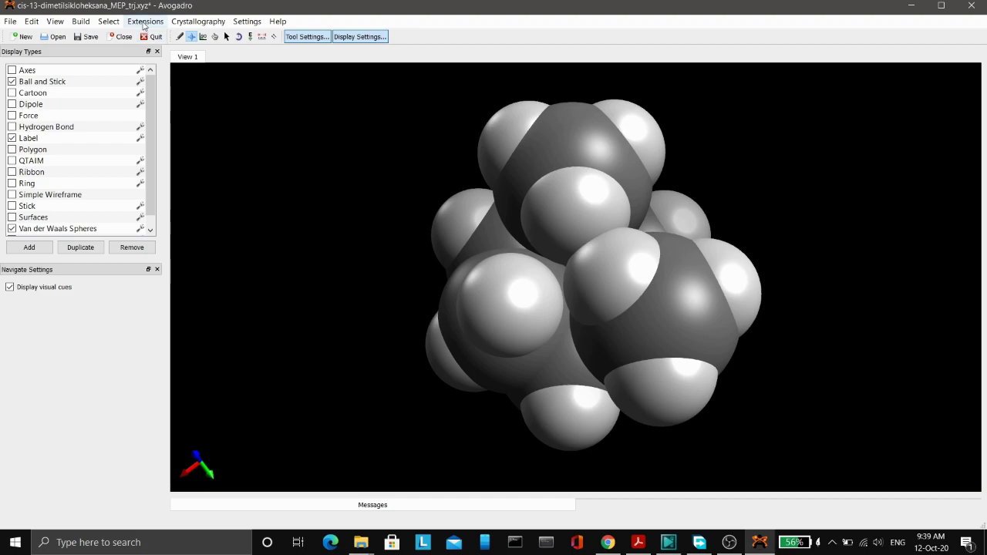
Calculate the molecular mechanics energy of the ring-flipped conformation with both methyl groups axial and dismiss the result.
left_click(145, 24)
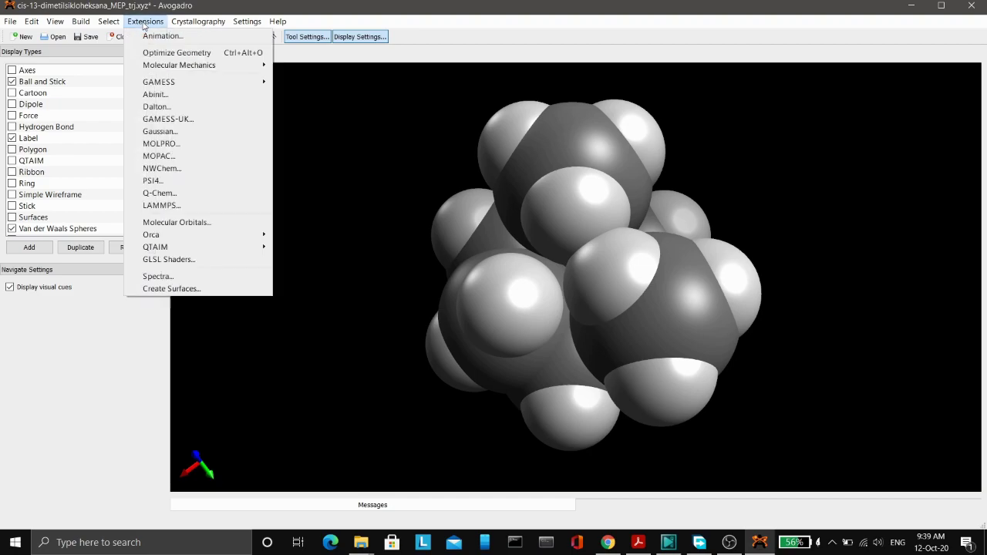
mouse_move(192, 67)
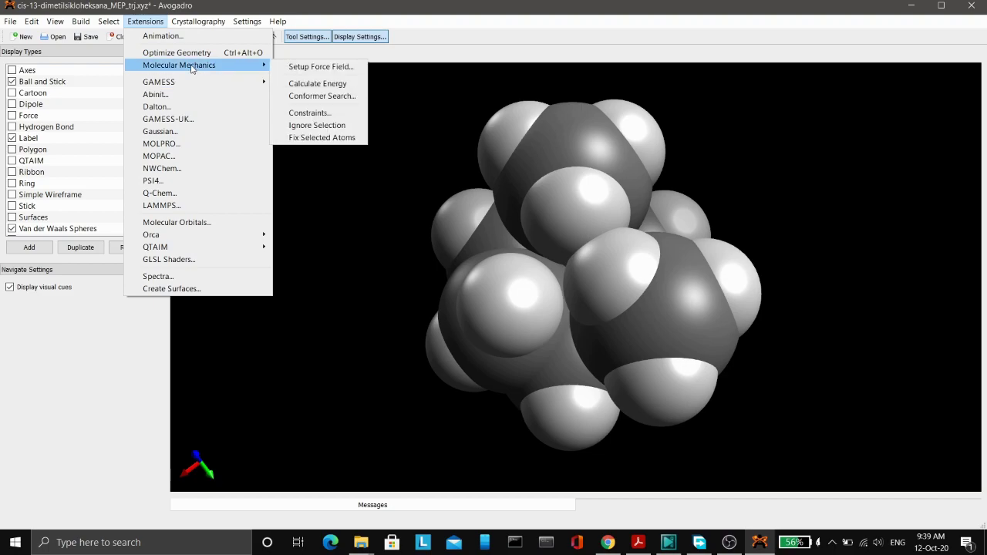
left_click(325, 84)
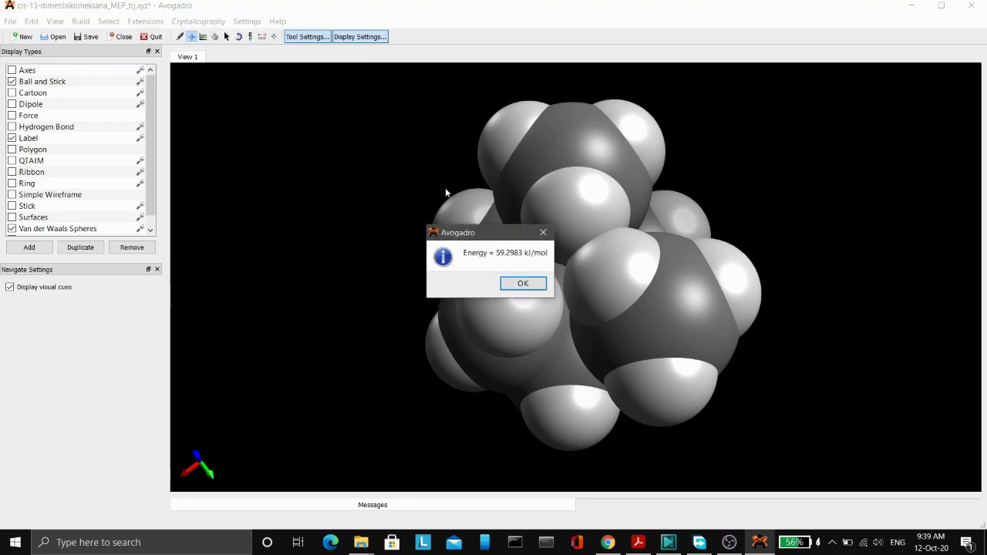
left_click_drag(490, 237, 299, 244)
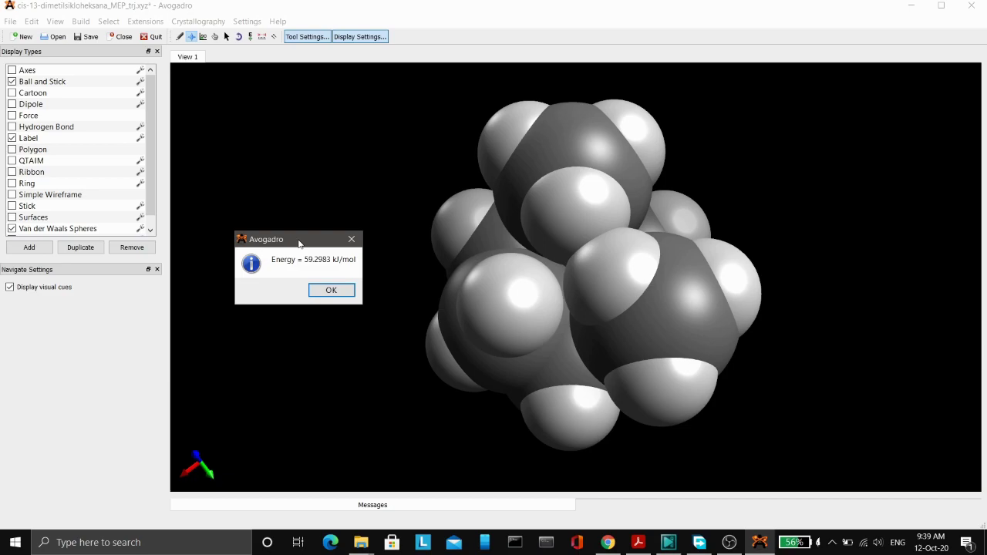
left_click(330, 291)
Scrub the Van der Waals model's trajectory from frame 1 to frame 10 to compare both conformations, and close the animation dialog.
left_click_drag(317, 290, 322, 260)
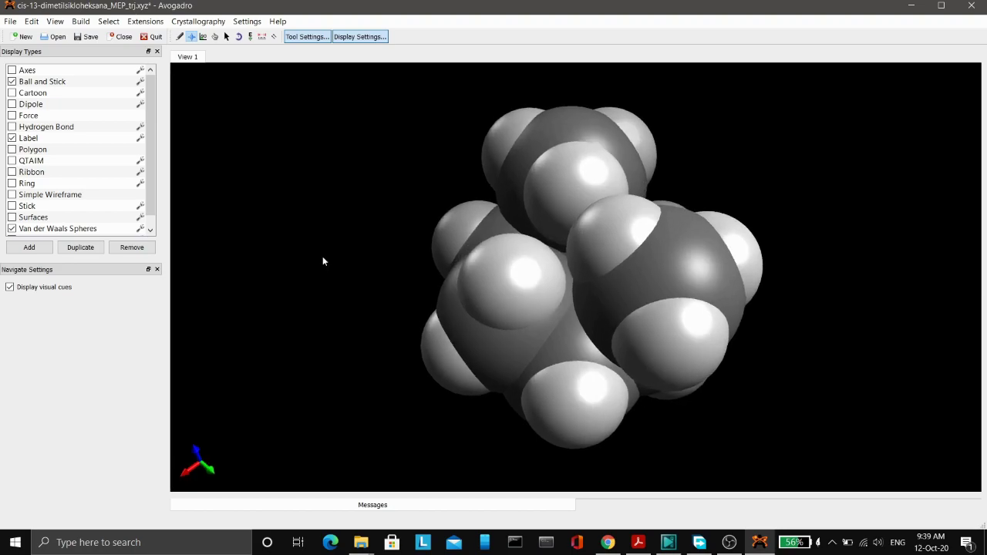
left_click(145, 21)
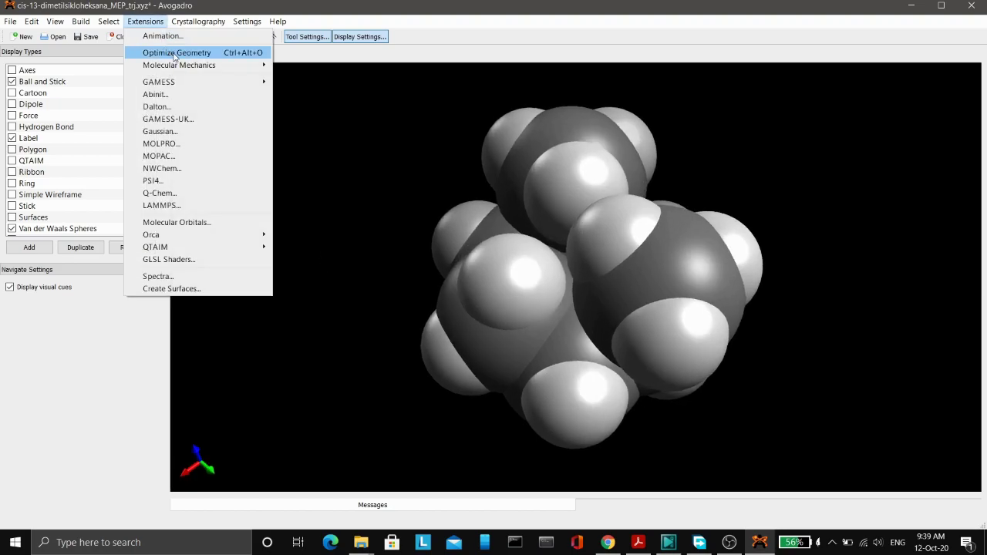
left_click(164, 36)
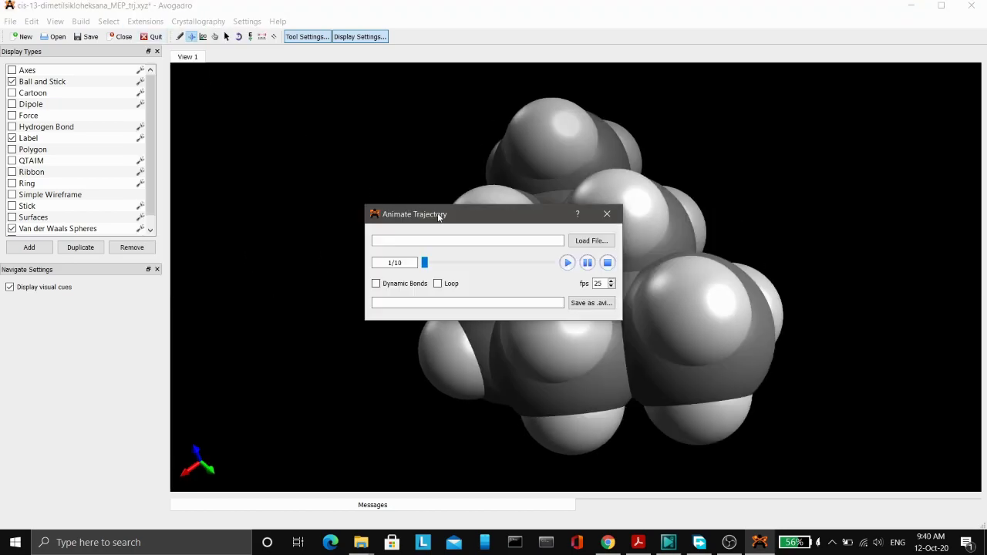
left_click_drag(438, 216, 145, 222)
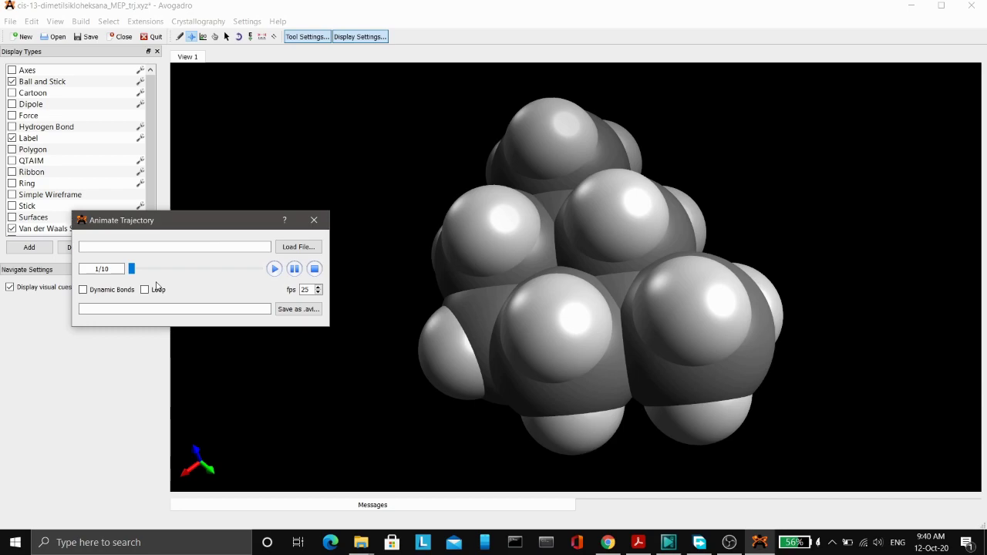
left_click_drag(131, 269, 269, 284)
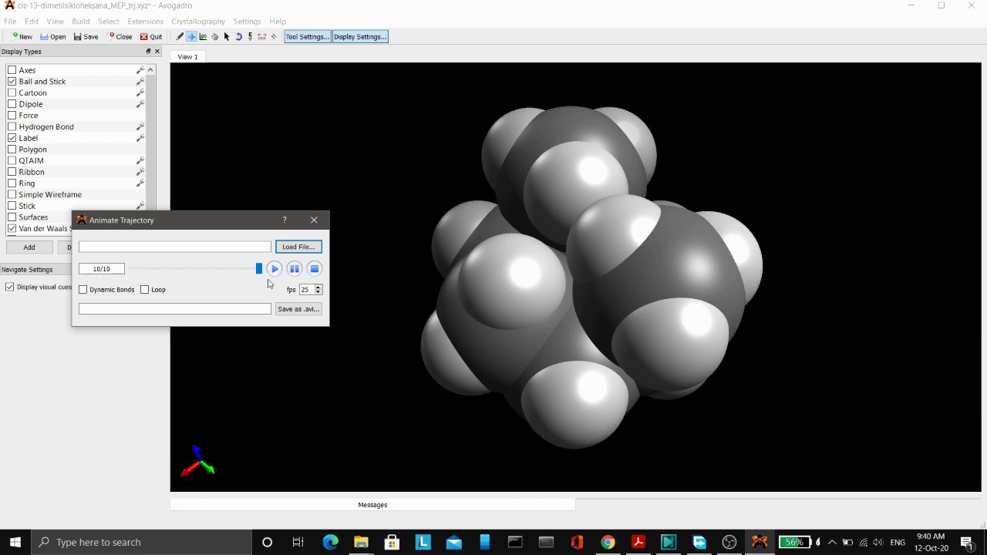
left_click(309, 227)
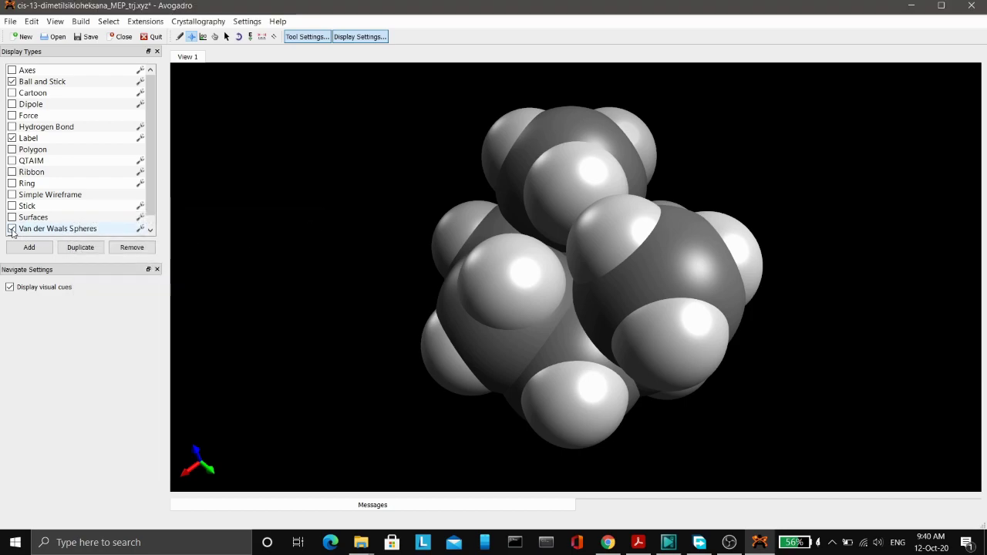
Turn off the Van der Waals Spheres display and close the cis-1,3-dimethylcyclohexane file, discarding its changes.
left_click(11, 229)
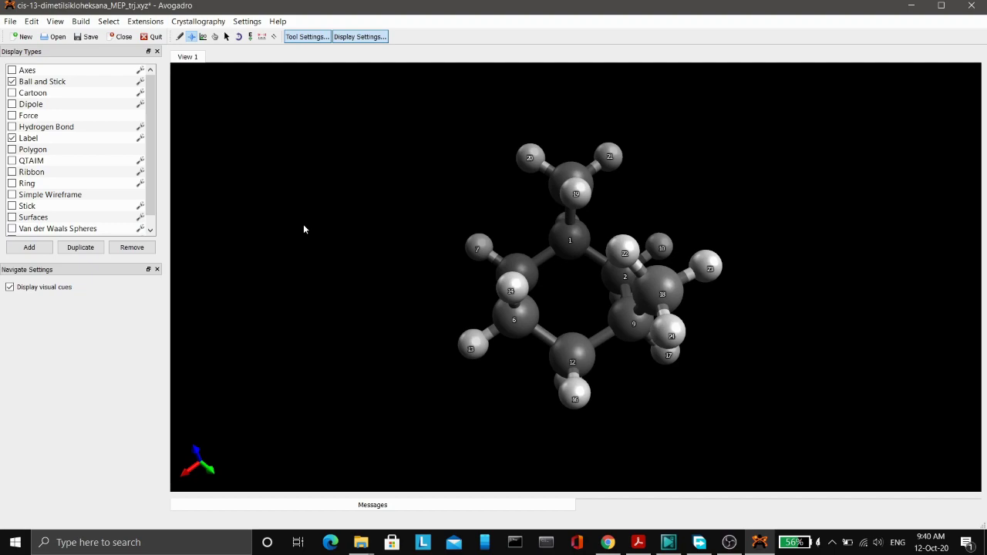
left_click(120, 40)
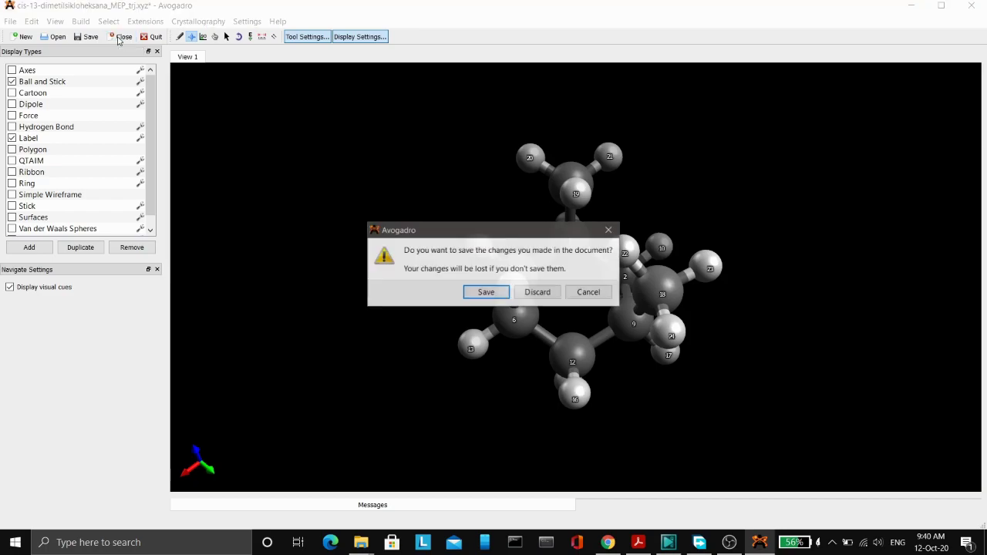
left_click(535, 295)
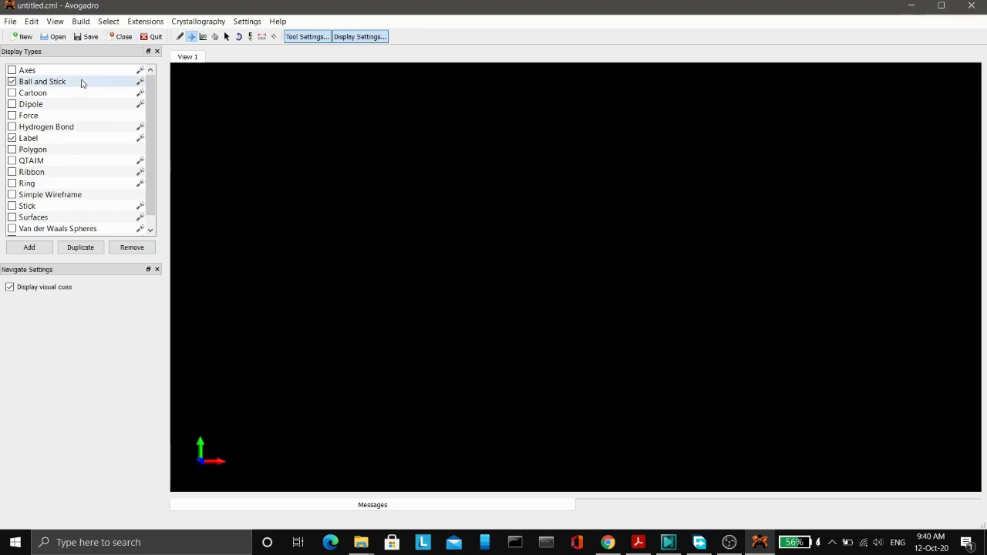
Open trans-13-dimetilsikloheksana_MEP_trj.xyz from the Downloads folder.
left_click(11, 21)
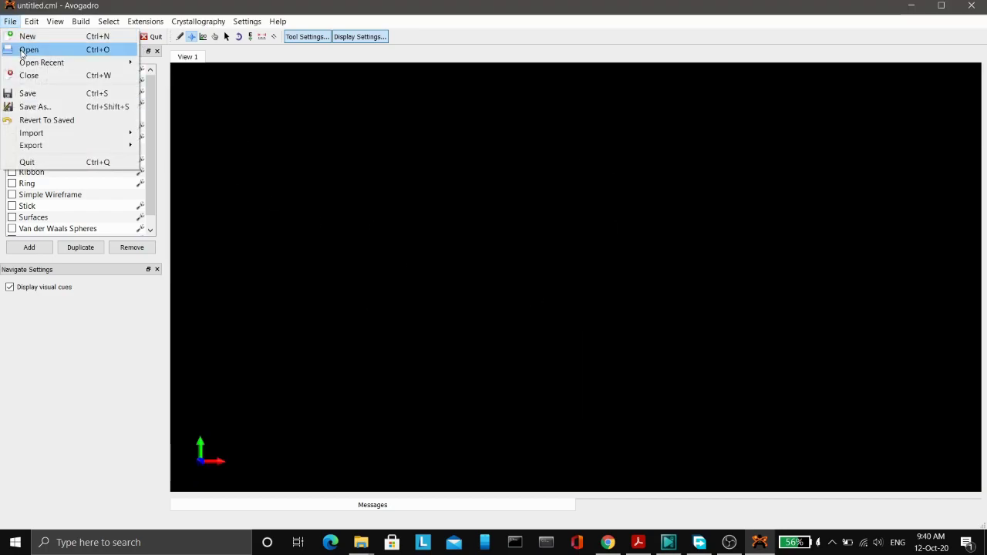
left_click(29, 49)
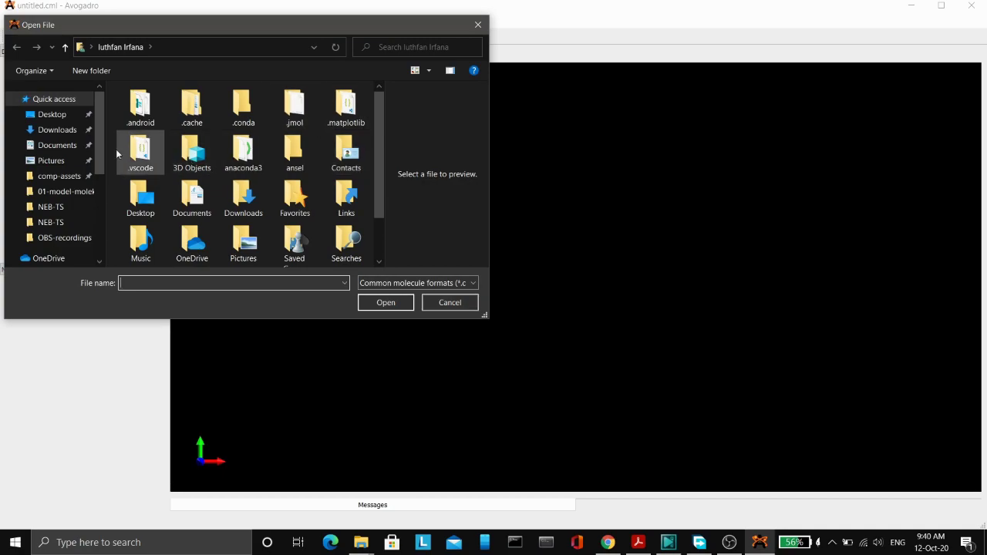
left_click(69, 130)
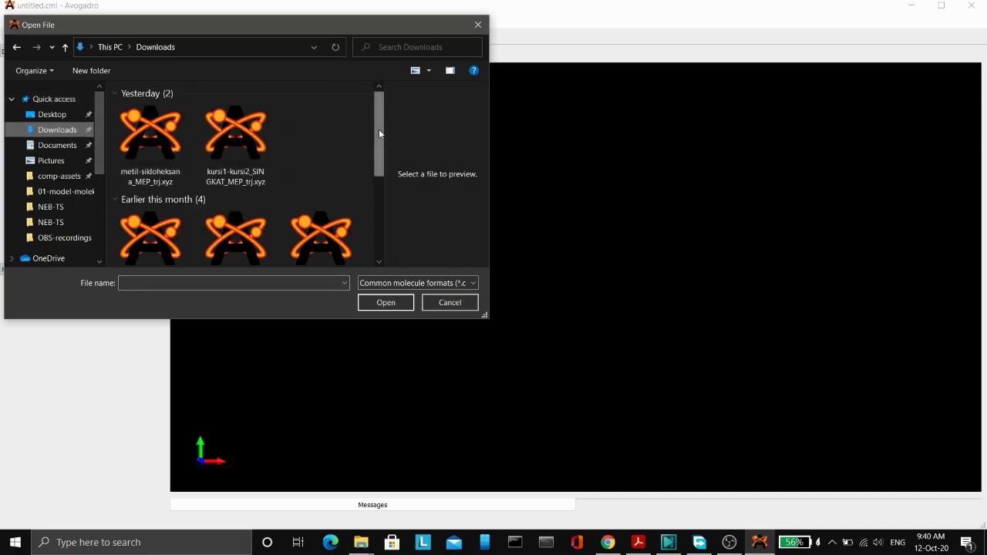
scroll(254, 155, "down", 3)
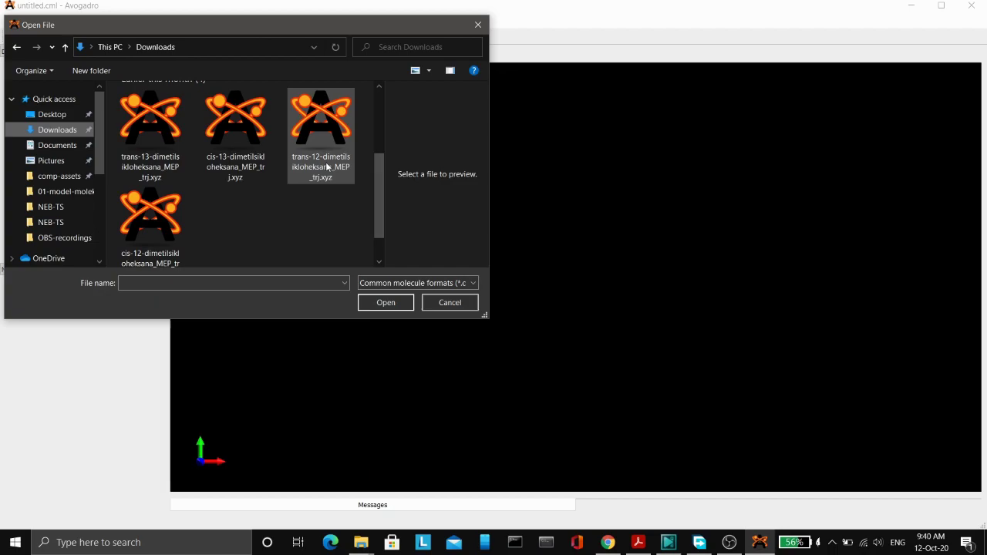
left_click(140, 169)
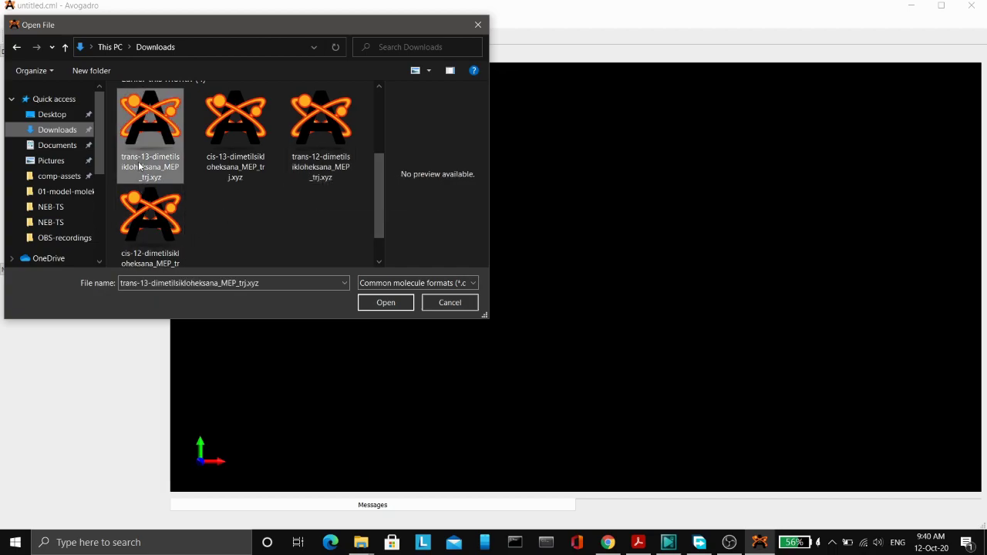
left_click(400, 308)
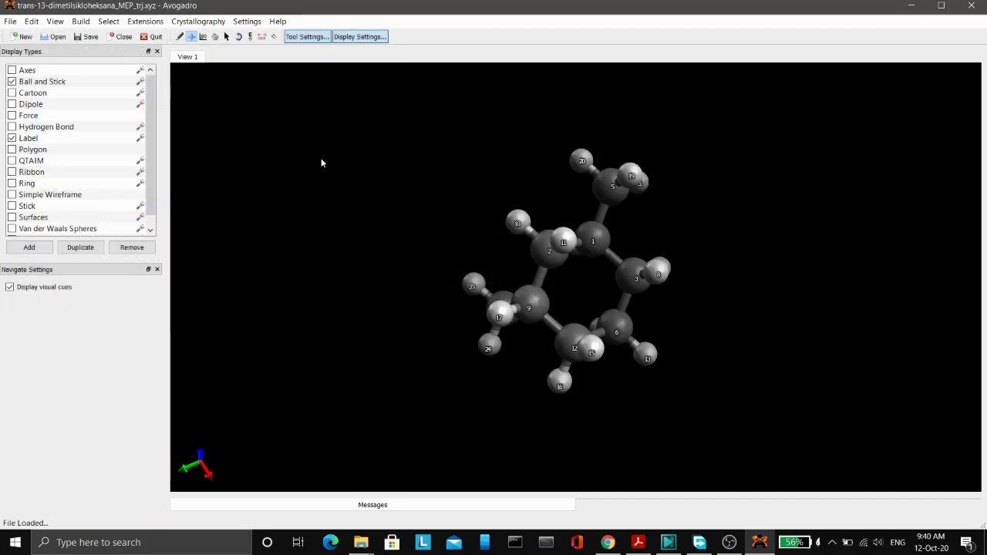
Inspect the trans chair from the side, highlight methyl carbon 5 and methyl carbon 18 groups in turn, and clear the selection.
left_click_drag(383, 416, 581, 347)
scroll(265, 128, "up", 4)
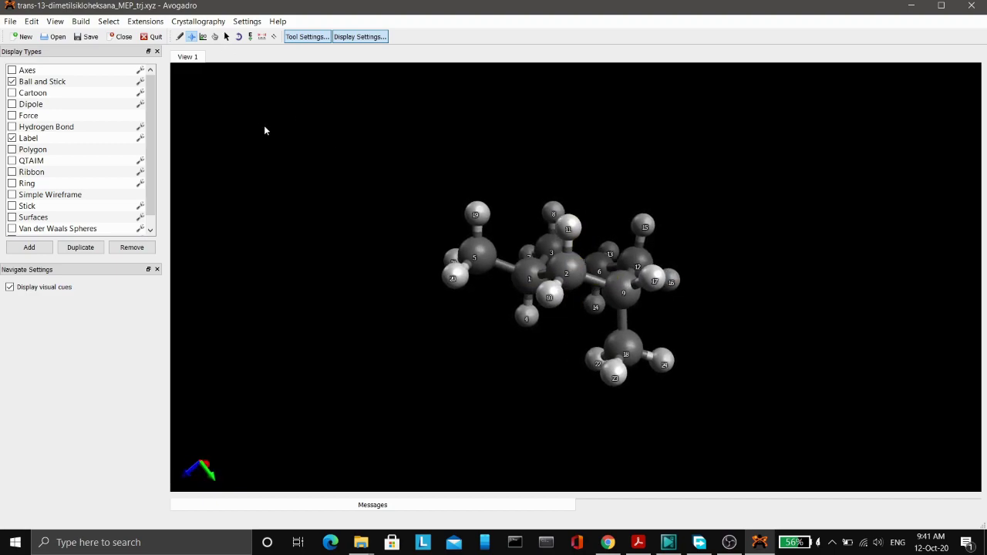
left_click(227, 37)
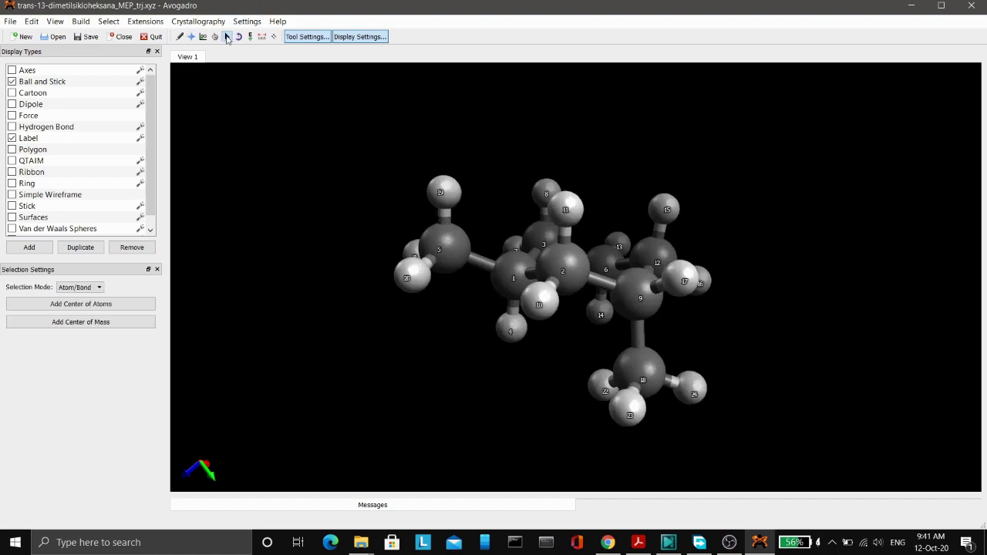
left_click_drag(378, 154, 467, 300)
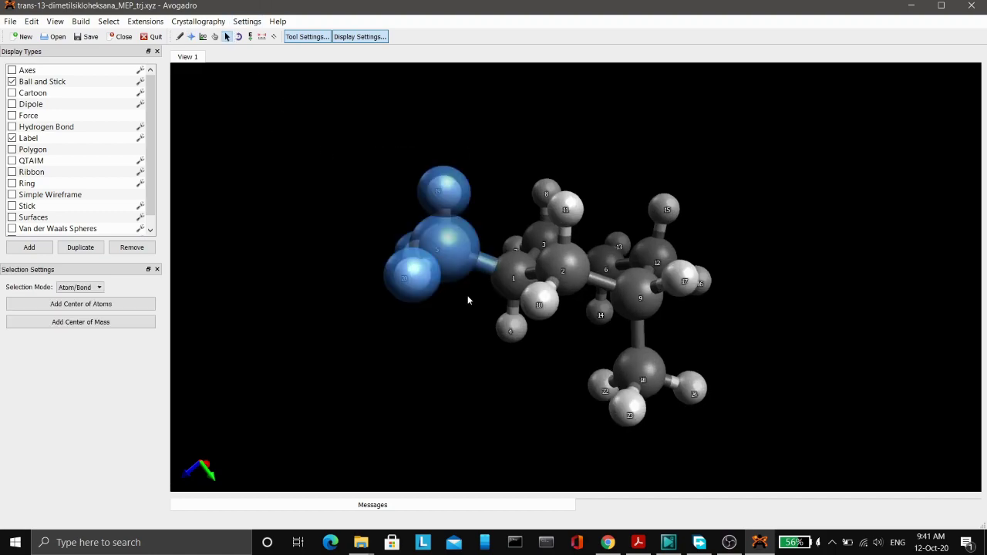
left_click(484, 402)
left_click_drag(578, 339, 751, 443)
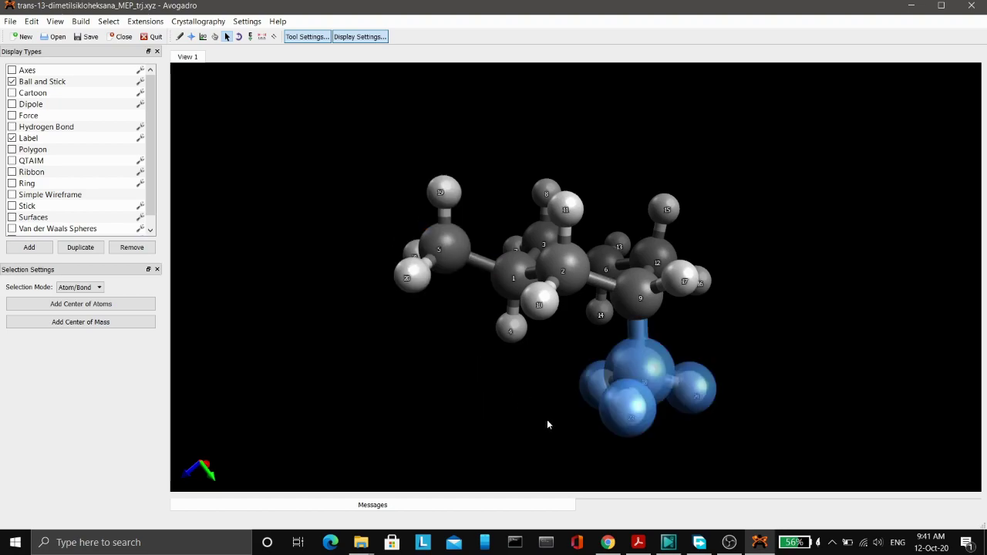
left_click_drag(386, 185, 474, 301)
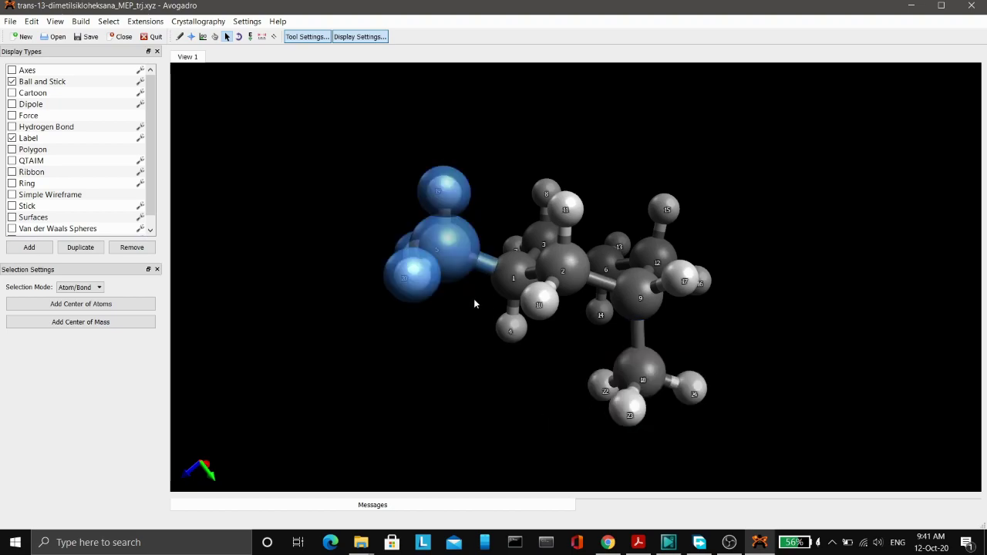
left_click_drag(582, 337, 724, 437)
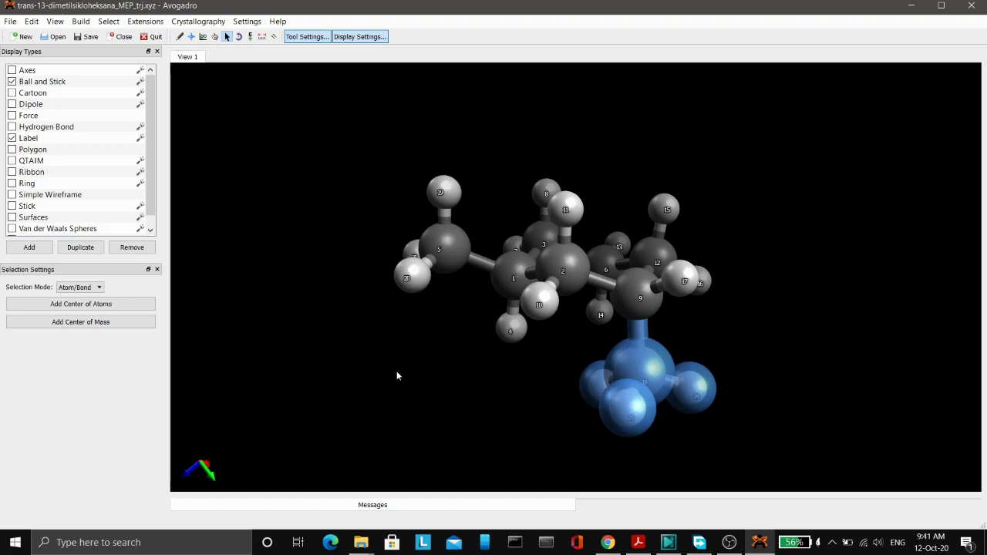
left_click(266, 202)
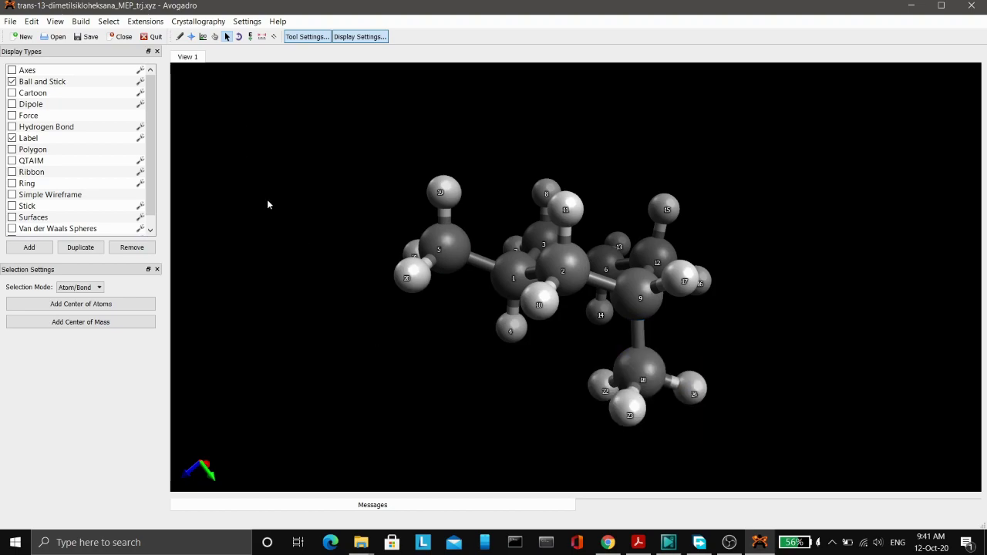
left_click_drag(384, 161, 470, 307)
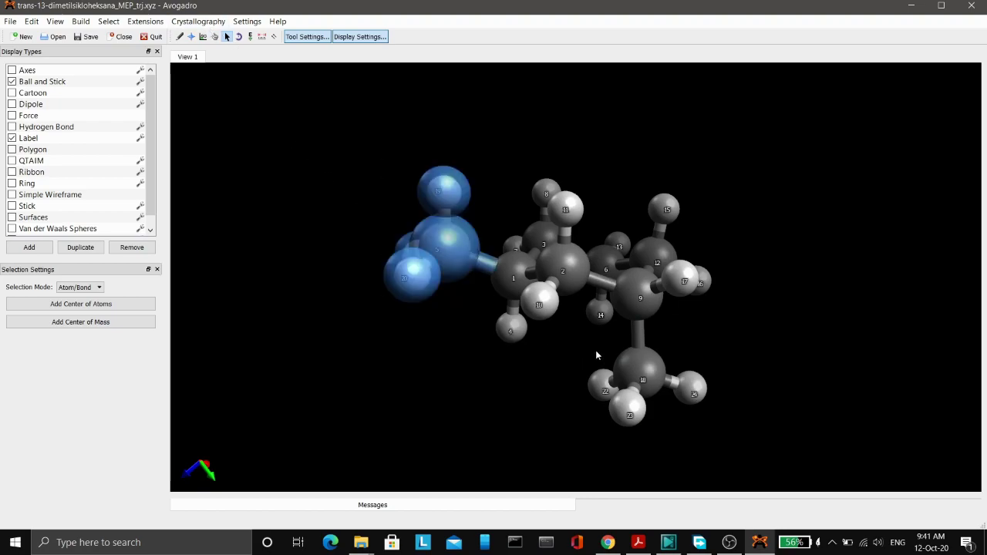
left_click_drag(583, 343, 736, 441)
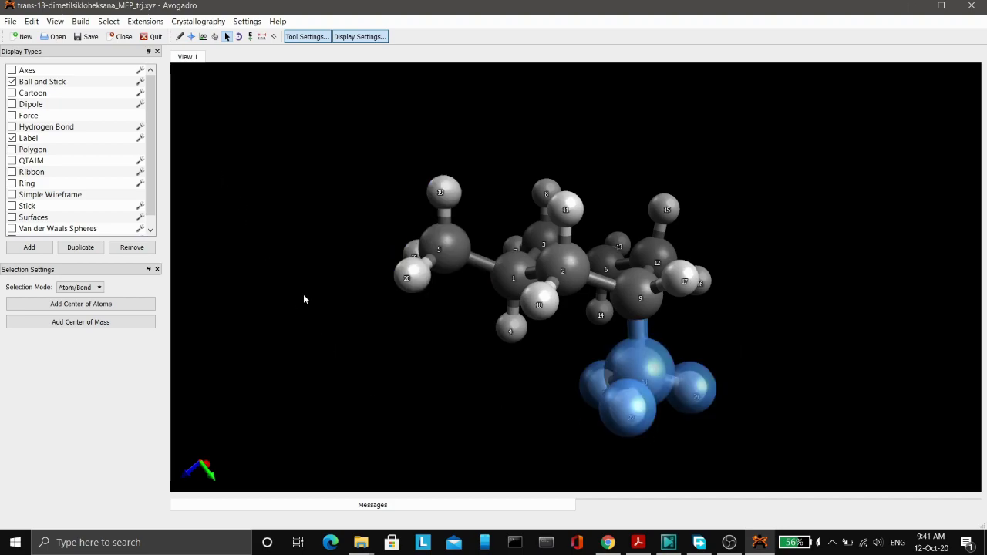
left_click(271, 178)
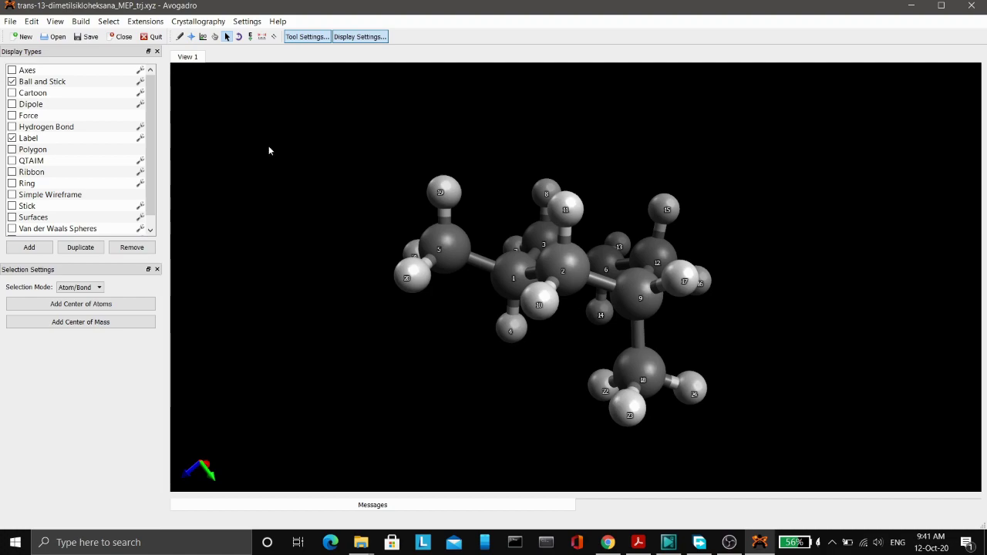
Calculate the molecular mechanics energy of the starting trans-1,3-dimethylcyclohexane conformation.
left_click(152, 28)
mouse_move(199, 68)
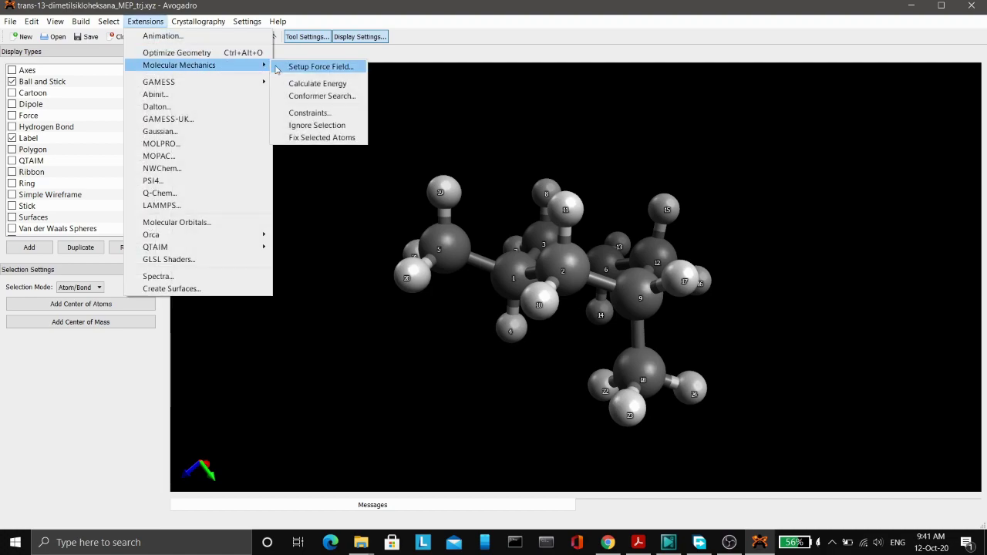
left_click(318, 83)
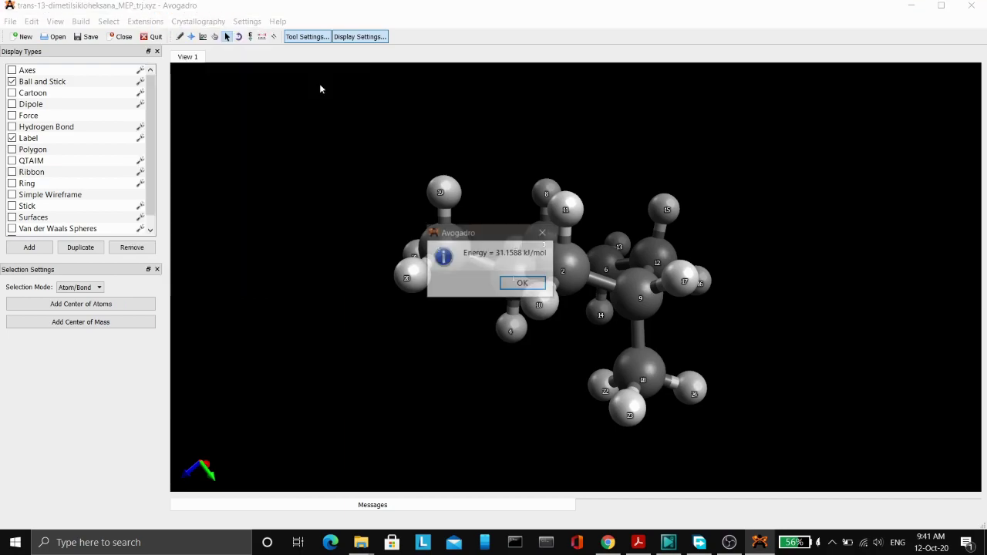
left_click_drag(468, 239, 296, 236)
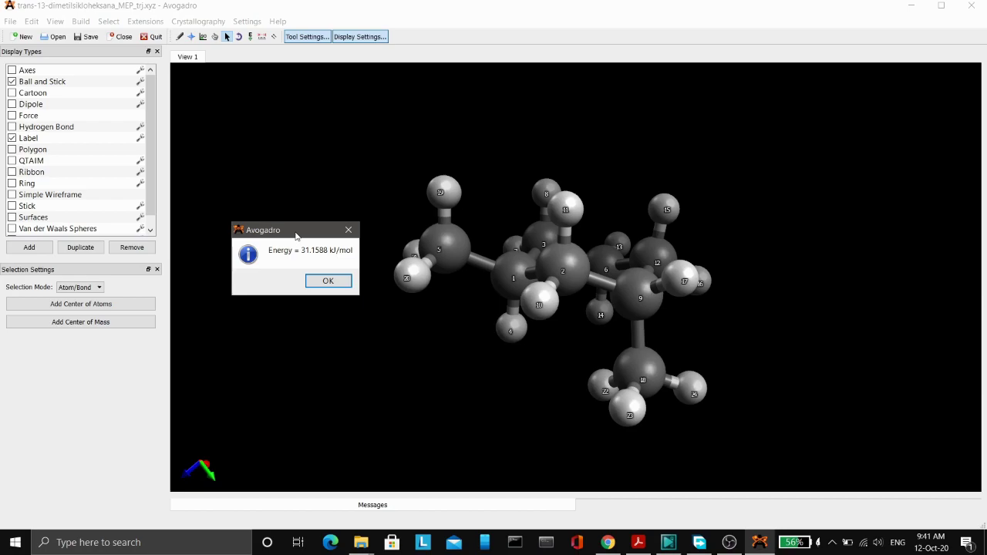
left_click_drag(296, 235, 271, 236)
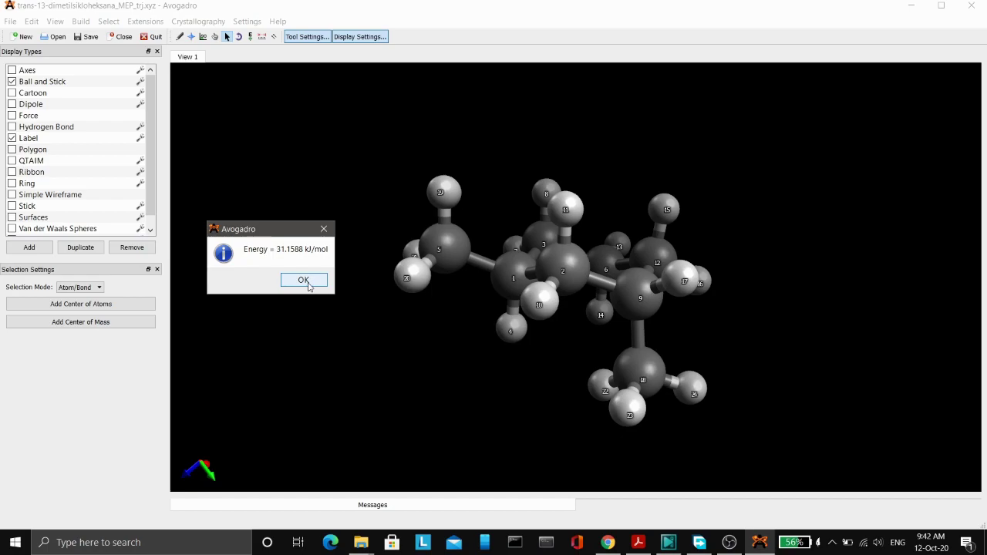
Flip the trans chair over, highlight the methyl group at carbon 18 with hydrogens 4 and 14 on the same face, and clear the selection.
left_click(191, 37)
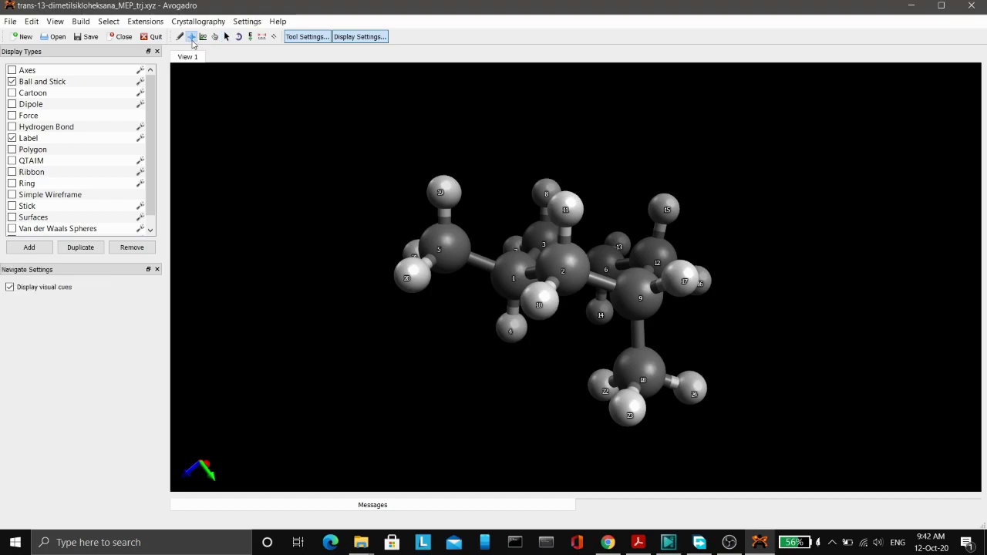
left_click_drag(515, 449, 559, 135)
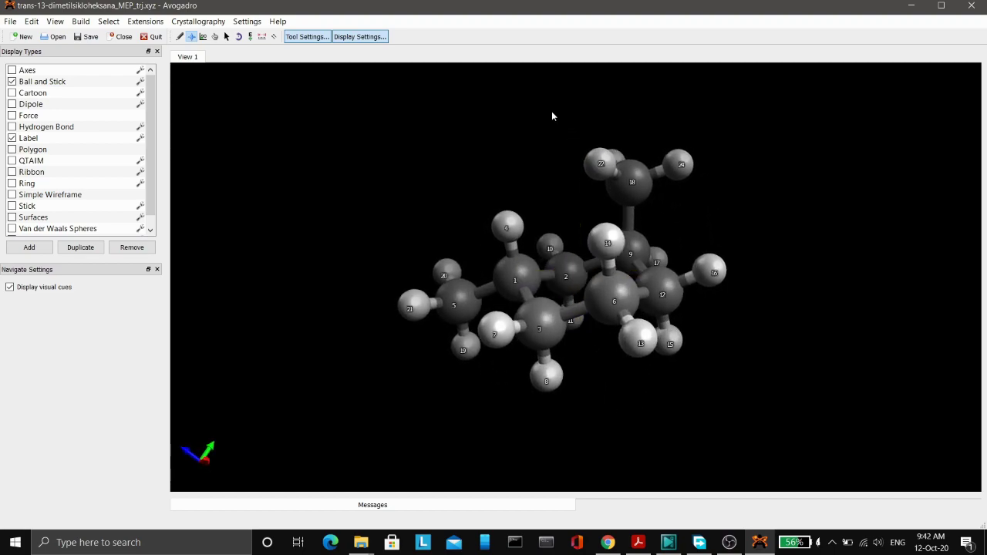
left_click(226, 37)
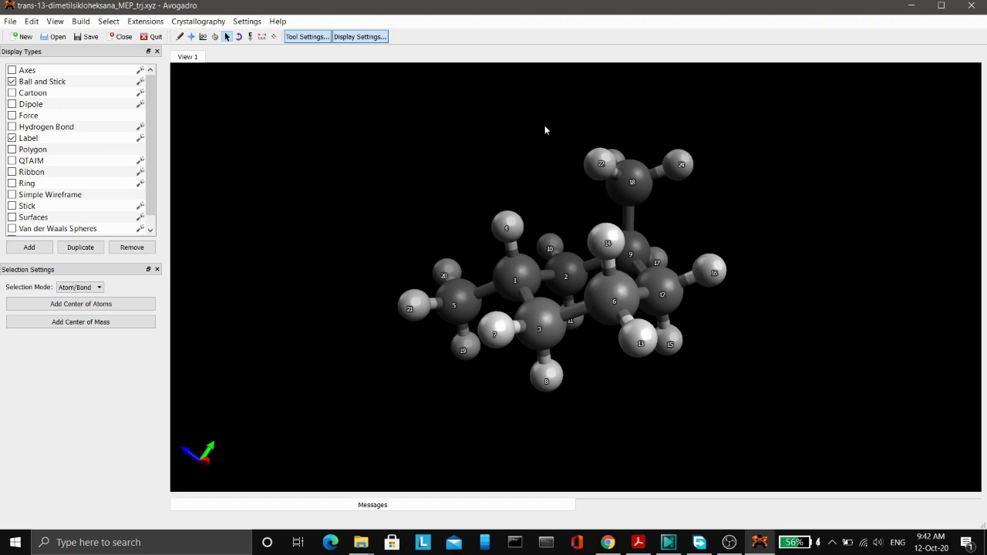
left_click_drag(582, 132, 692, 200)
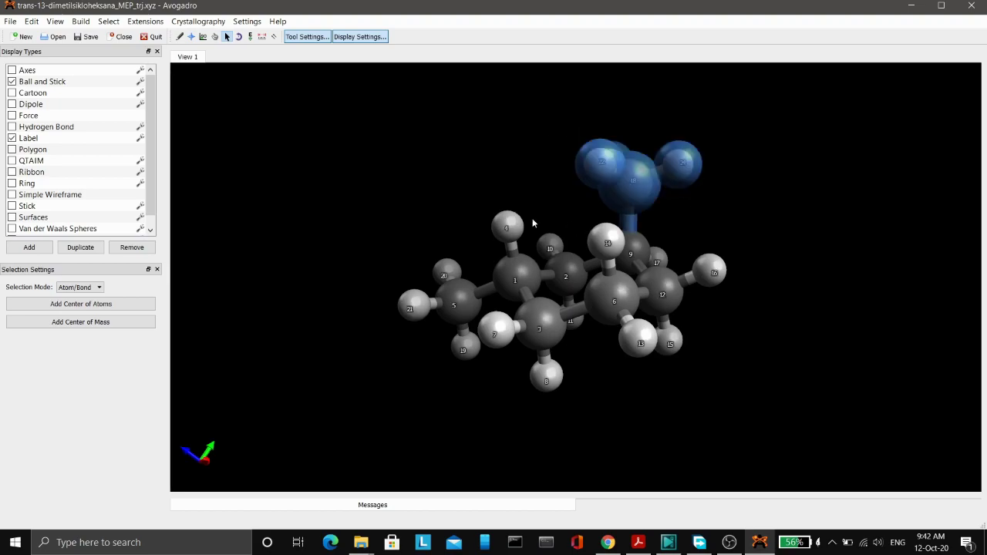
left_click(507, 228)
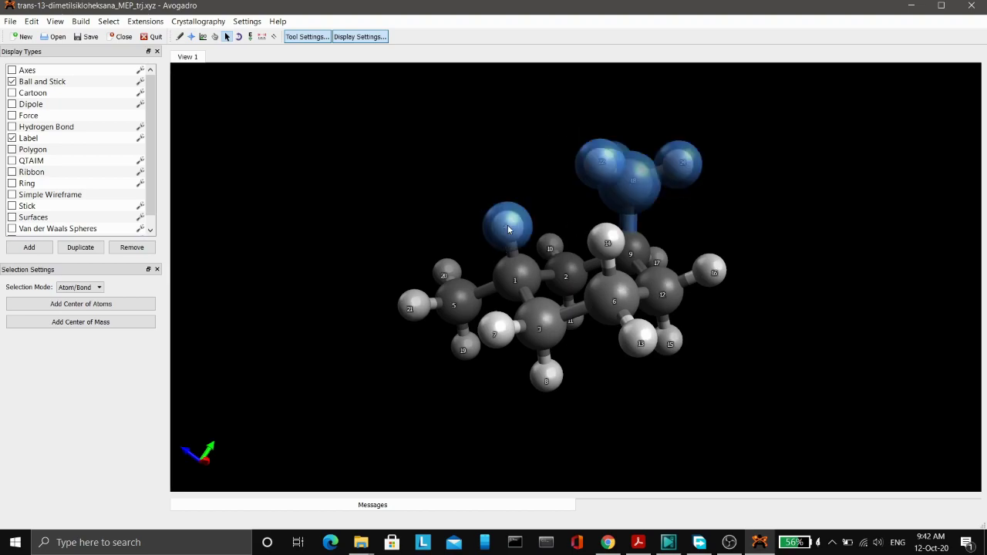
left_click(609, 244)
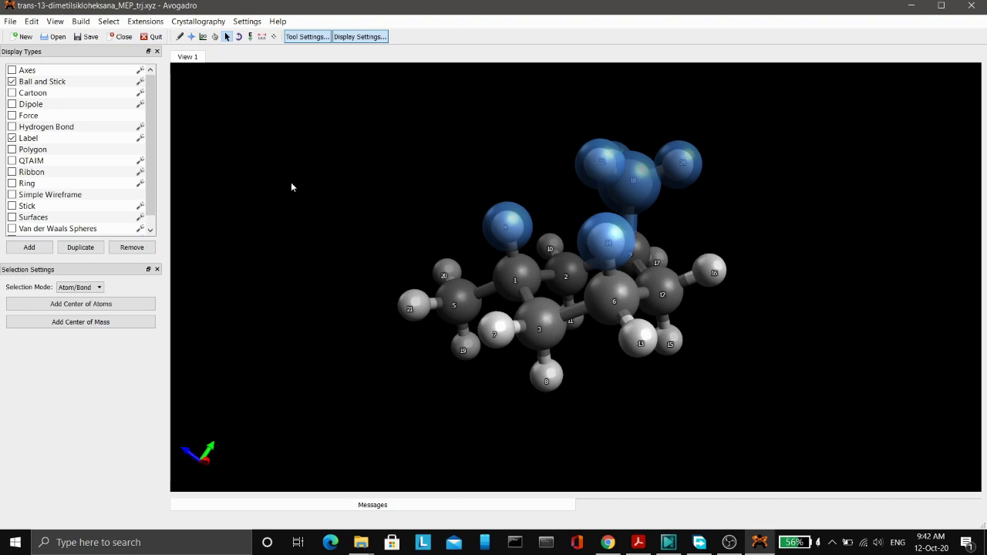
left_click(264, 125)
Highlight the methyl group at carbon 5, inspect its orientation from the side of the ring, and clear the selection.
left_click(192, 37)
left_click_drag(252, 209, 331, 246)
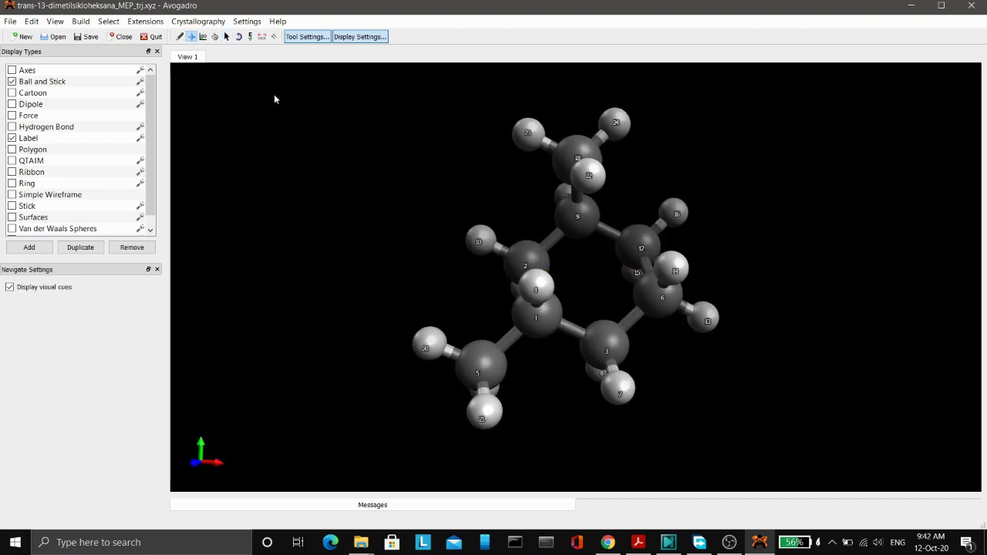
left_click(226, 36)
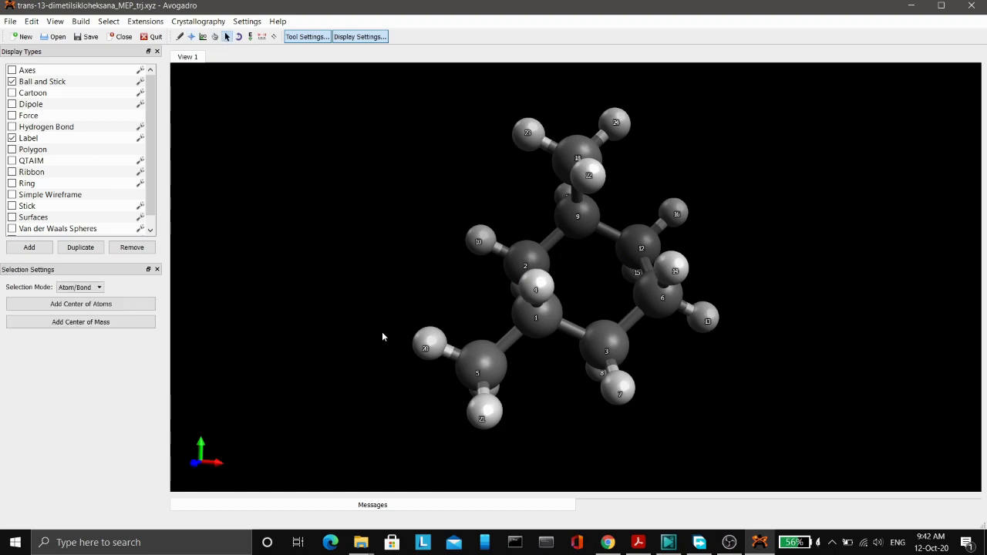
left_click_drag(382, 332, 509, 436)
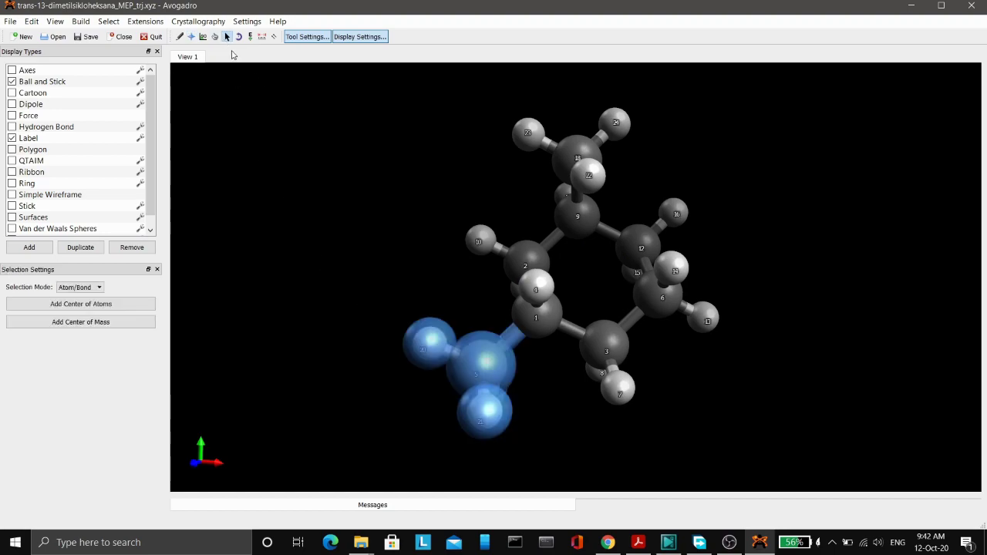
left_click(191, 36)
left_click_drag(332, 396, 287, 372)
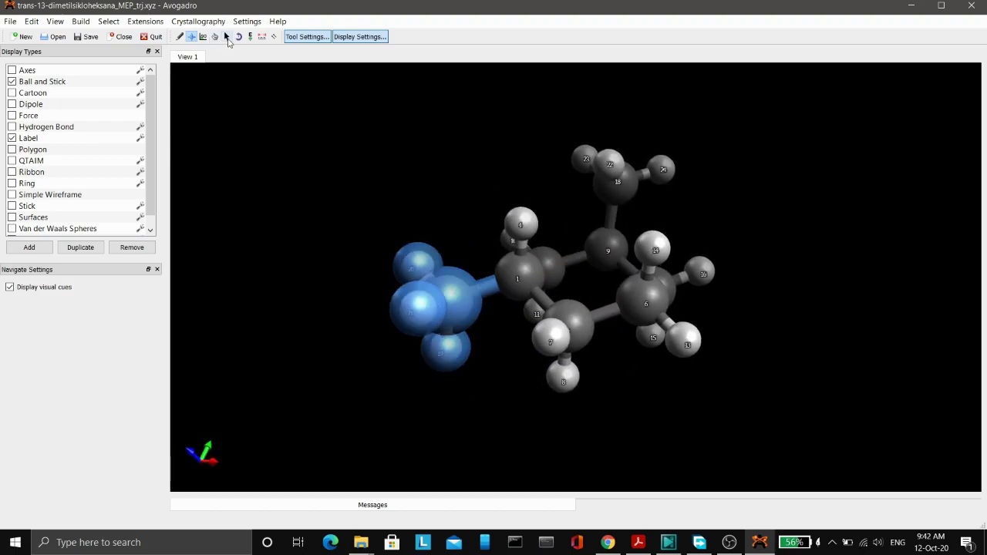
left_click(227, 36)
left_click(281, 156)
left_click_drag(319, 288, 236, 260)
Advance the trans-1,3-dimethylcyclohexane trajectory animation to frame 10/10 and close the animation dialog.
left_click(191, 36)
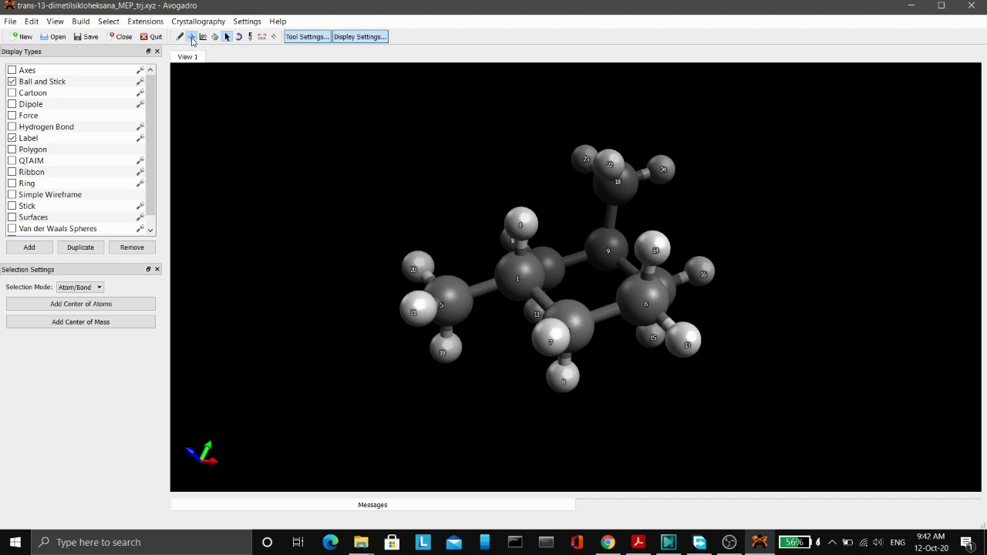
left_click_drag(310, 284, 638, 301)
left_click(136, 24)
left_click(158, 36)
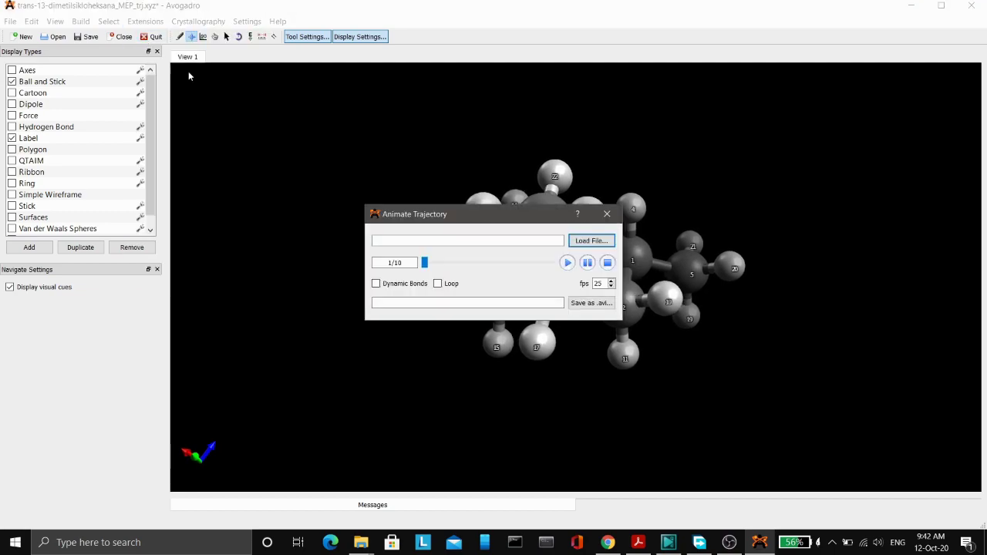
left_click_drag(445, 215, 93, 304)
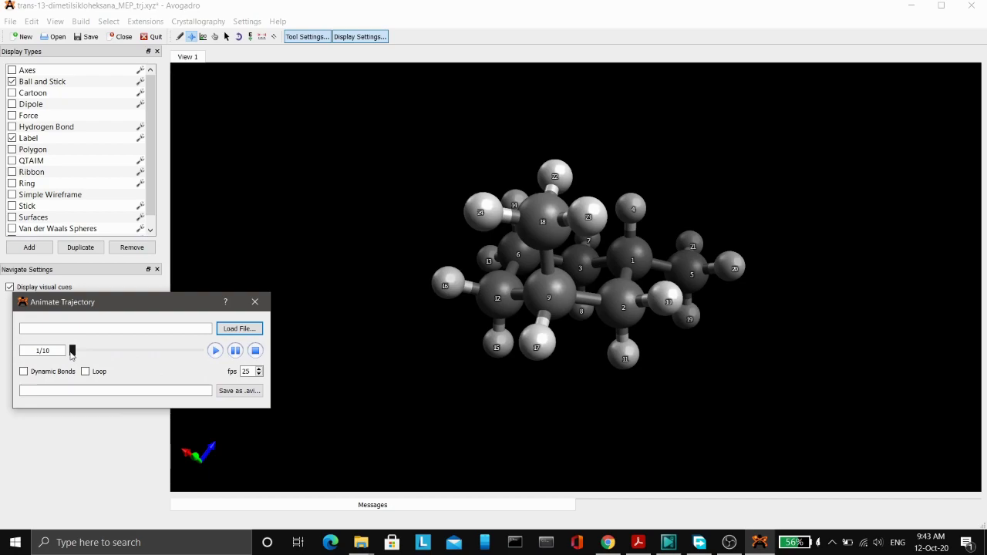
left_click_drag(75, 353, 200, 353)
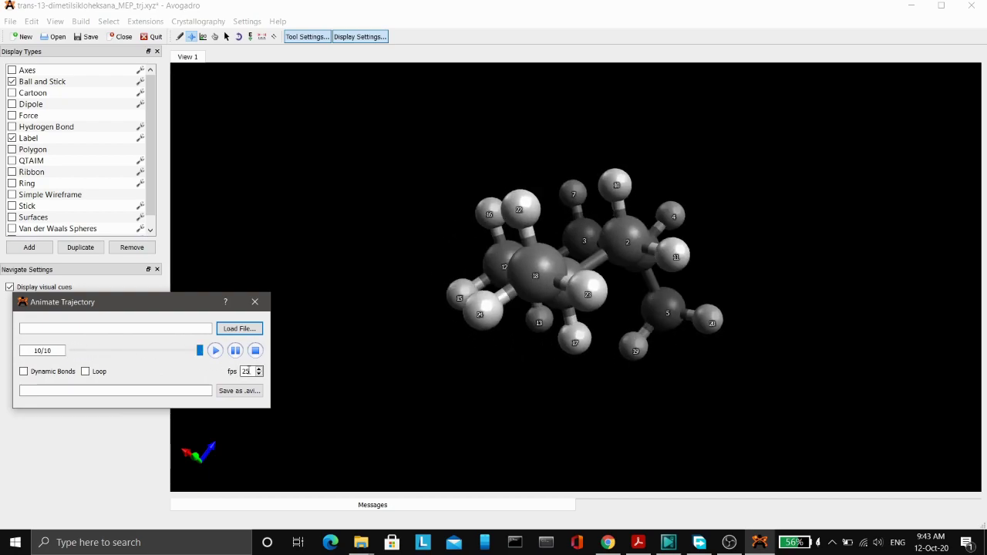
mouse_move(199, 357)
left_mouse_down()
mouse_move(114, 352)
mouse_move(200, 352)
mouse_move(46, 363)
mouse_move(200, 356)
mouse_move(172, 357)
mouse_move(192, 375)
mouse_move(185, 348)
mouse_move(201, 357)
left_mouse_up()
left_click(253, 303)
View the frame 10 chair from the side, highlight the methyl group at carbon 5, and clear the selection.
left_click_drag(326, 329, 234, 332)
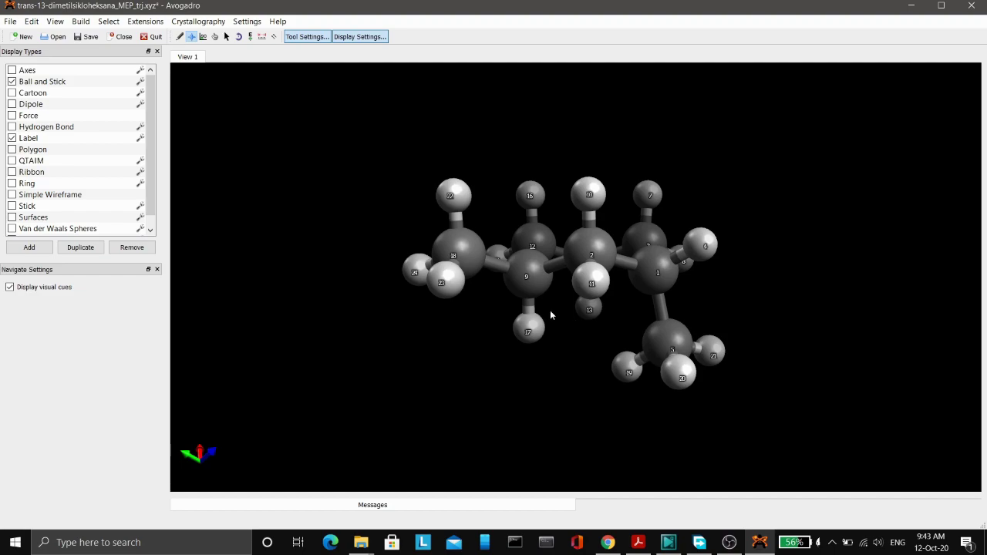
left_click(226, 36)
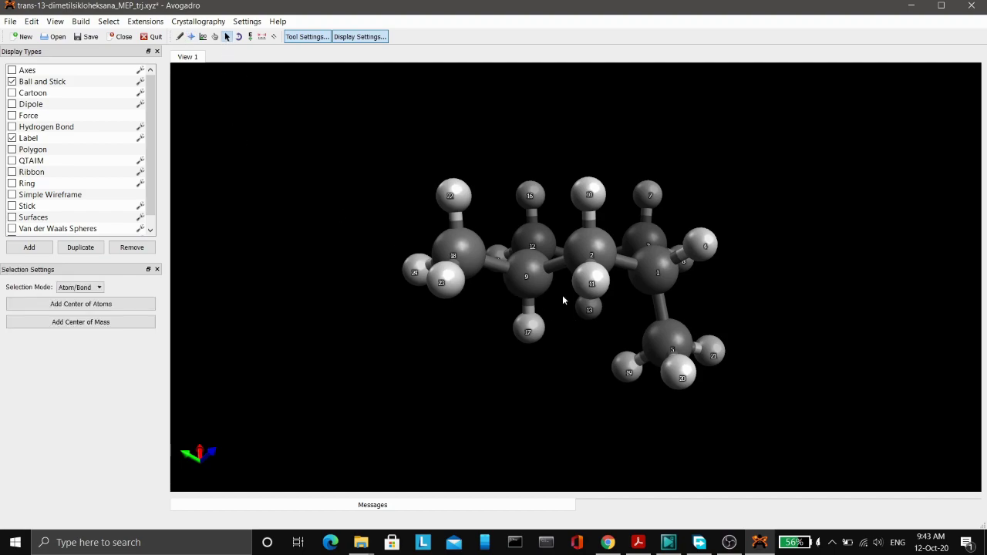
left_click_drag(621, 316, 735, 401)
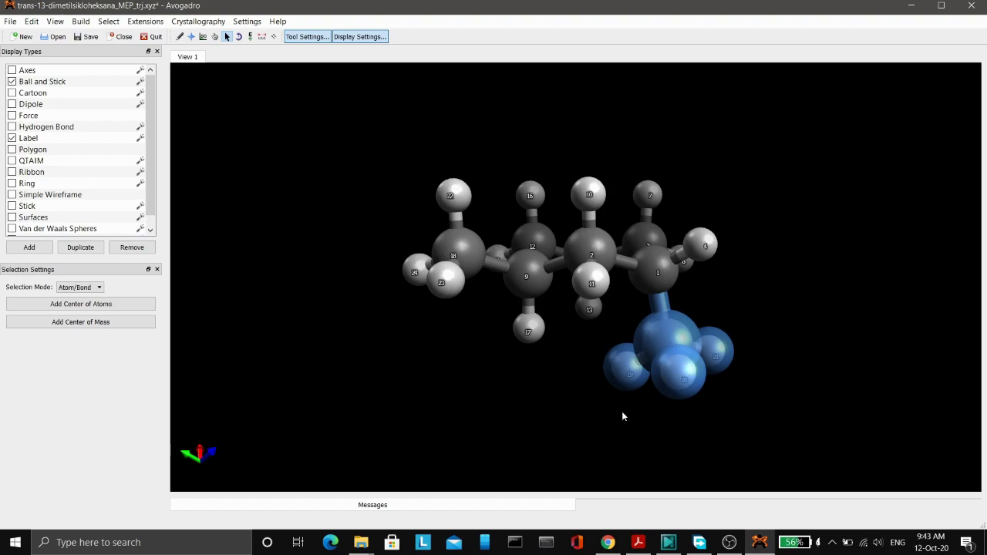
left_click(274, 284)
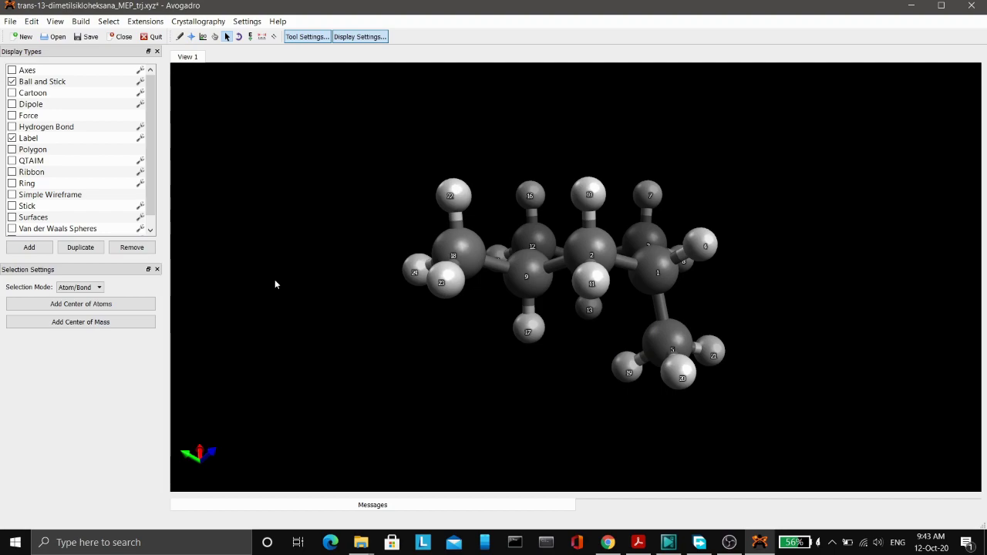
Calculate the molecular mechanics energy of the frame 10 trans-1,3-dimethylcyclohexane conformation and dismiss the result.
left_click(191, 37)
left_click_drag(302, 172, 320, 201)
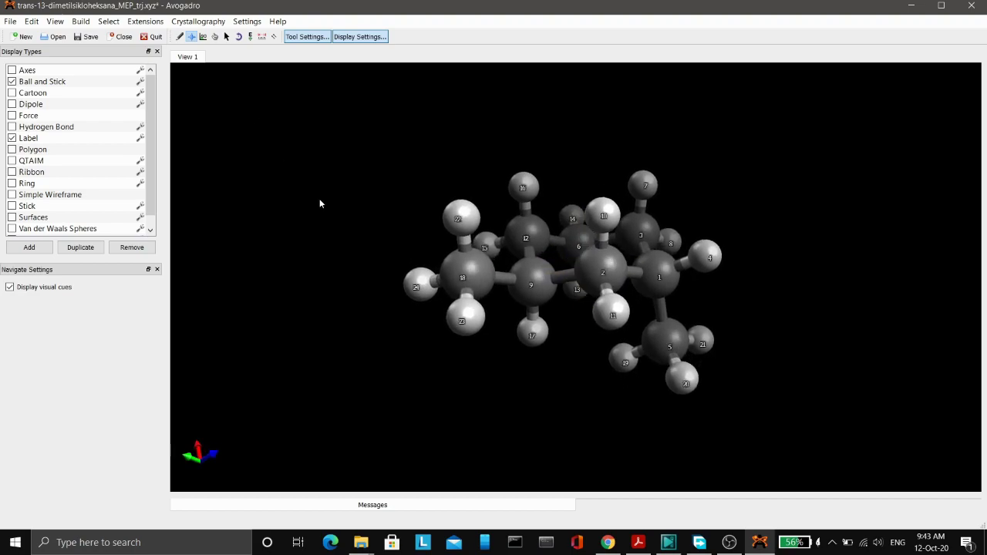
left_click(158, 22)
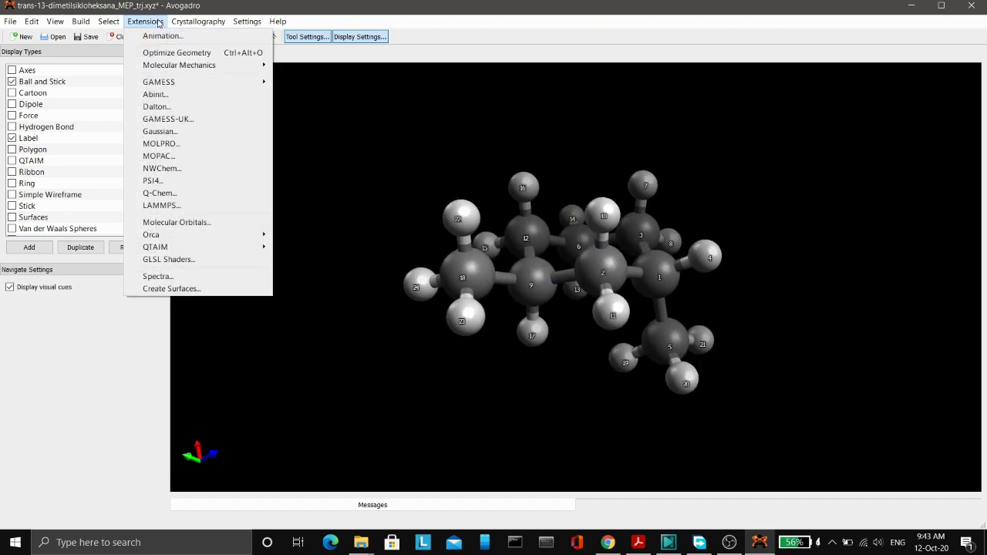
mouse_move(206, 67)
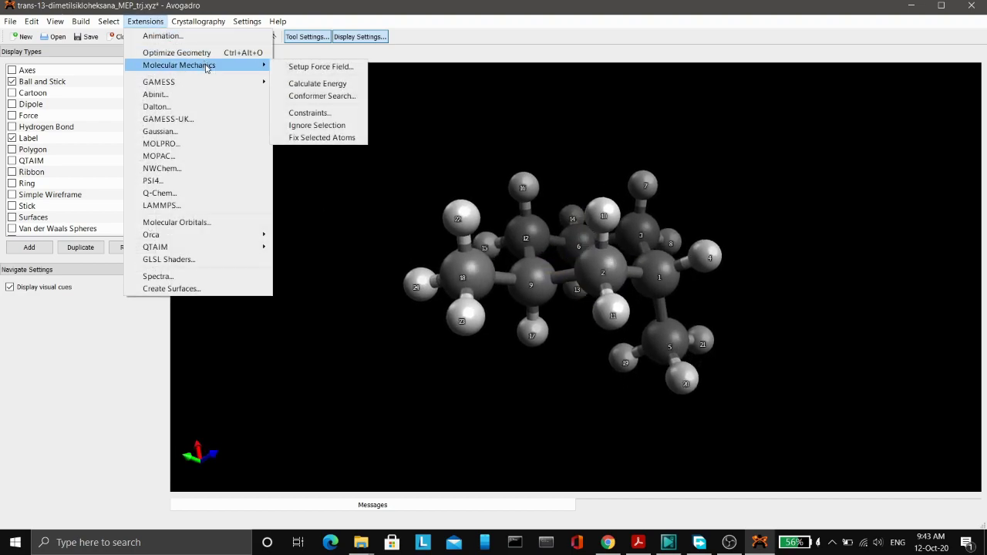
left_click(326, 85)
left_click_drag(486, 236, 271, 220)
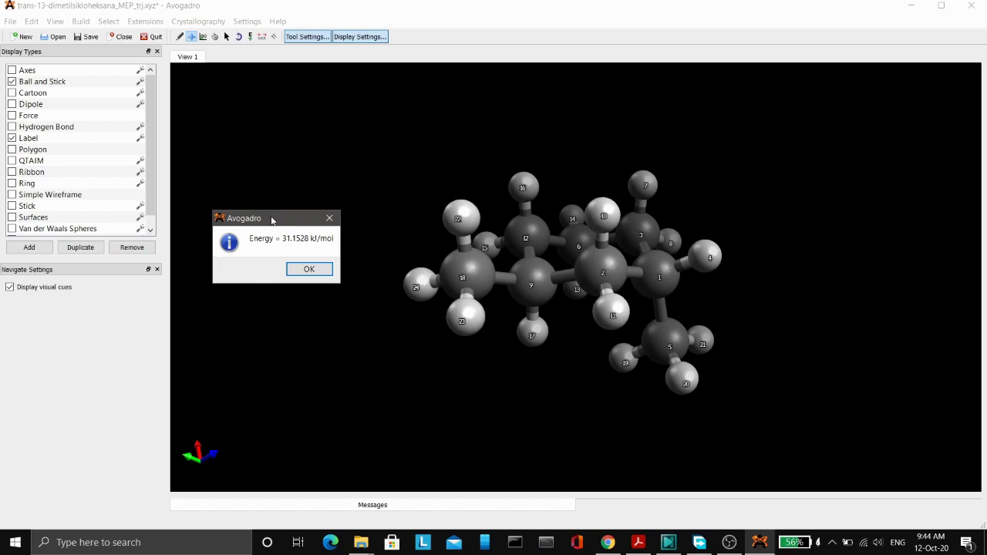
left_click(308, 269)
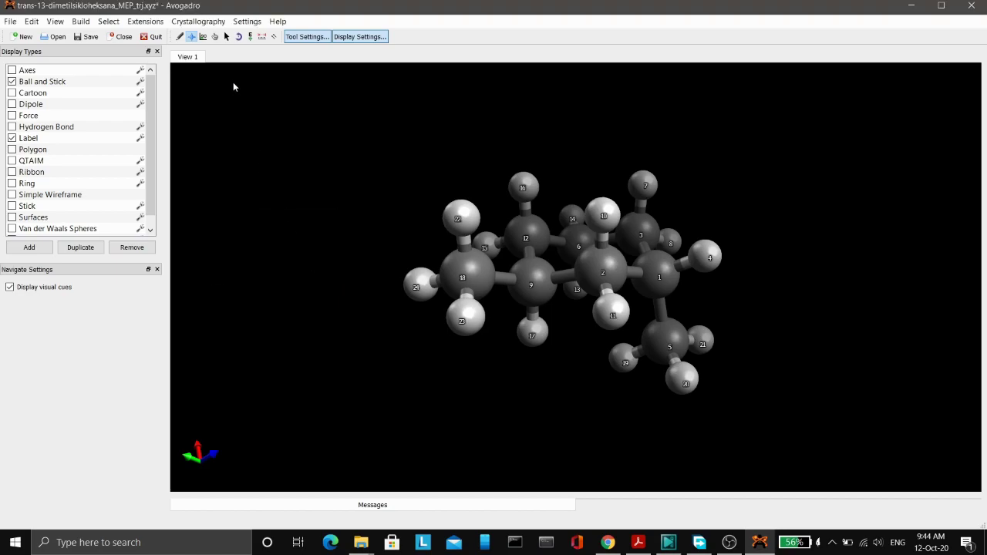
Reopen the trajectory animation, orient the ring to show both methyl groups, and scrub from frame 1 to frame 10 and back.
left_click(145, 21)
left_click(158, 34)
left_click_drag(430, 218, 183, 243)
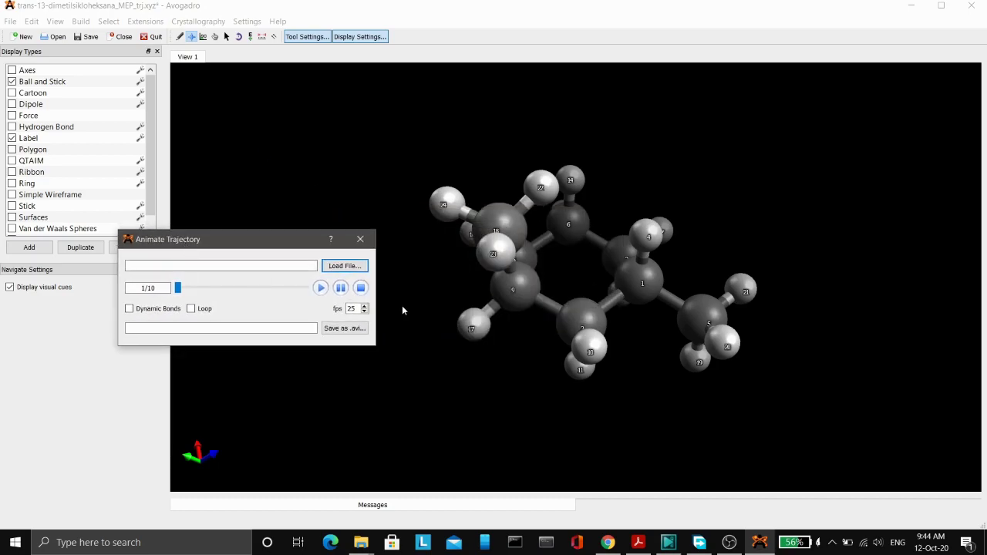
left_click_drag(641, 434, 596, 417)
left_click_drag(429, 421, 403, 421)
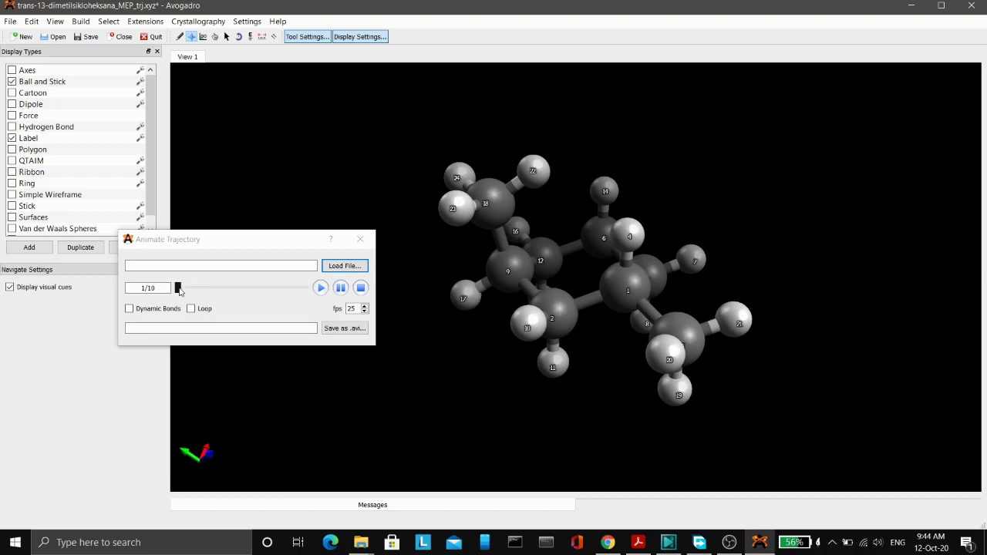
left_click_drag(179, 290, 306, 288)
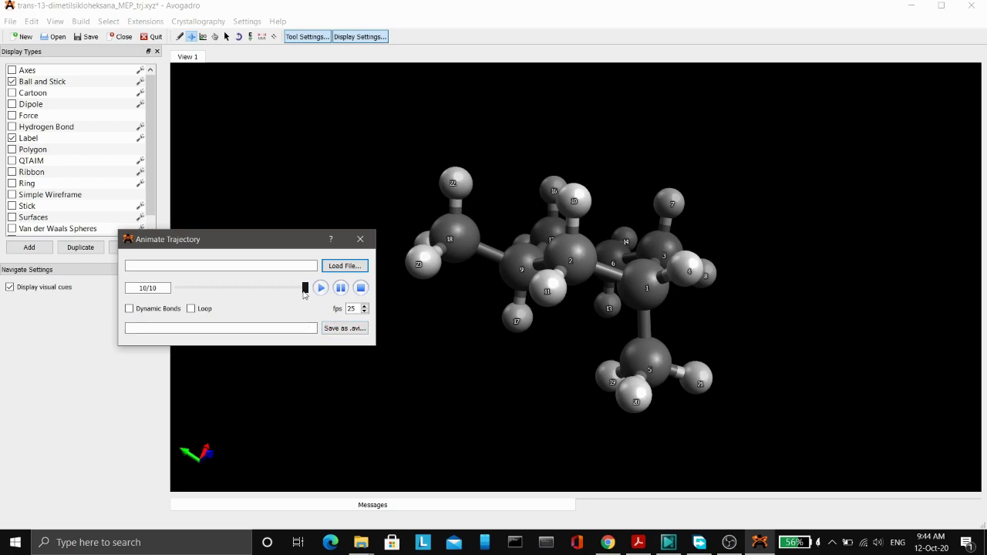
left_click_drag(304, 290, 173, 293)
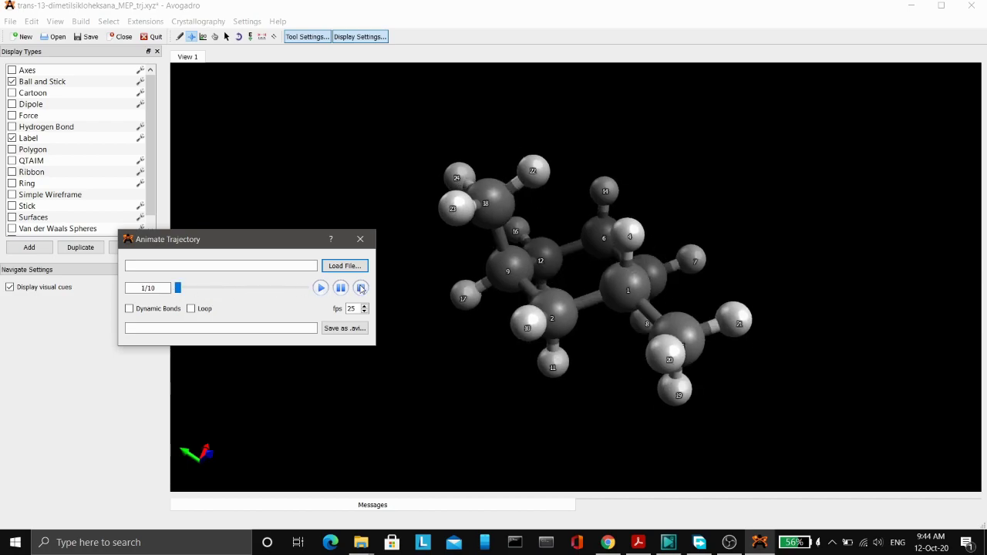
Play the ring-flip trajectory through to its last frame, close the animation dialog, and inspect the final chair from another side.
left_click(319, 288)
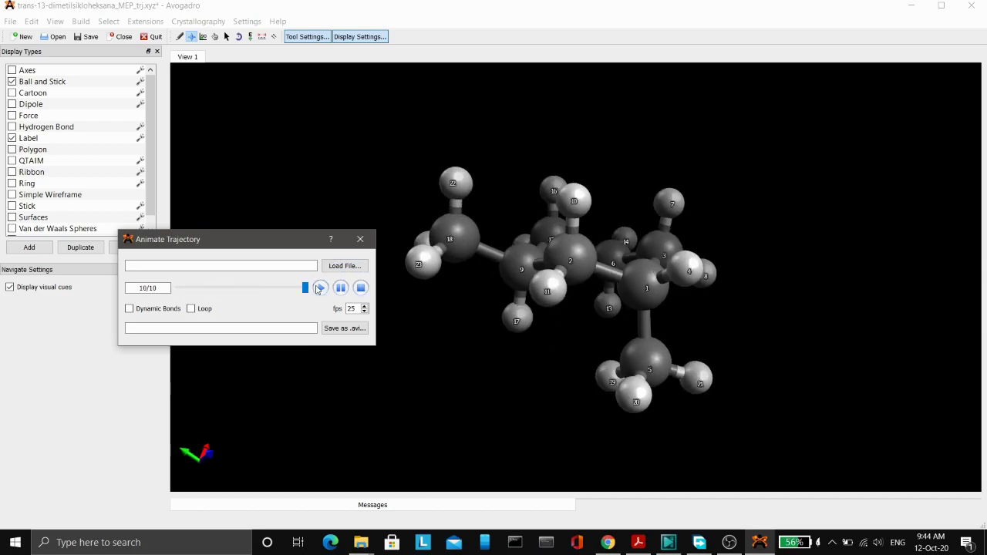
left_click(361, 240)
left_click_drag(282, 192, 576, 221)
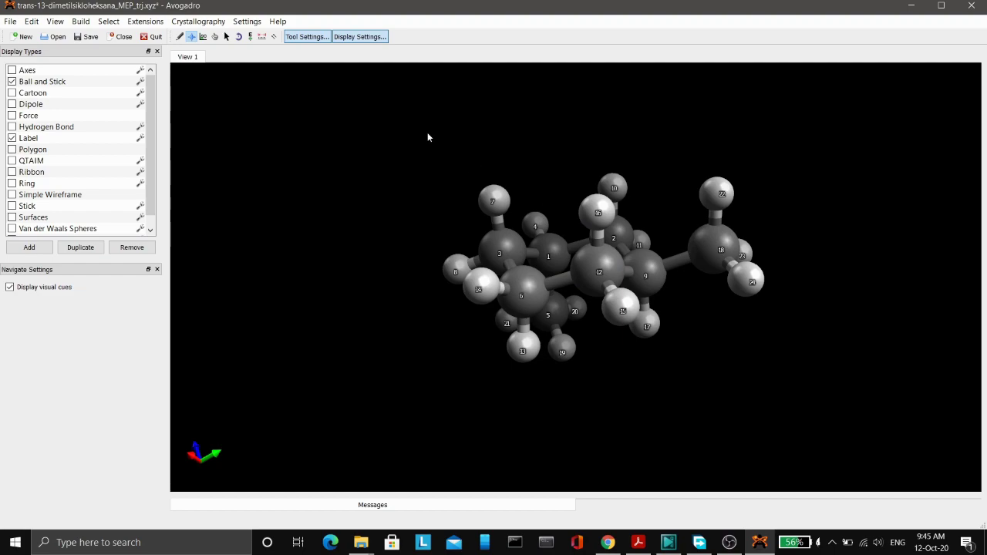